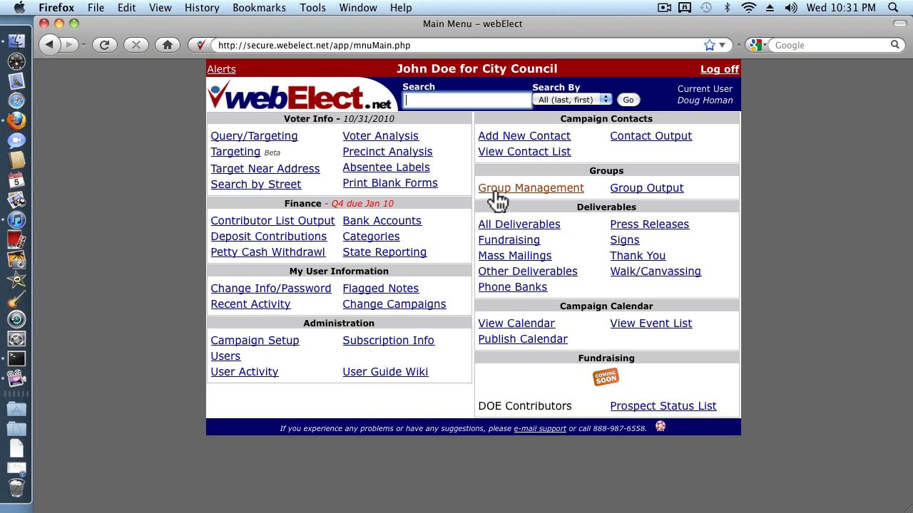
Step: Start a new group in Group Management and name it MunicipalVoter
left_click(493, 189)
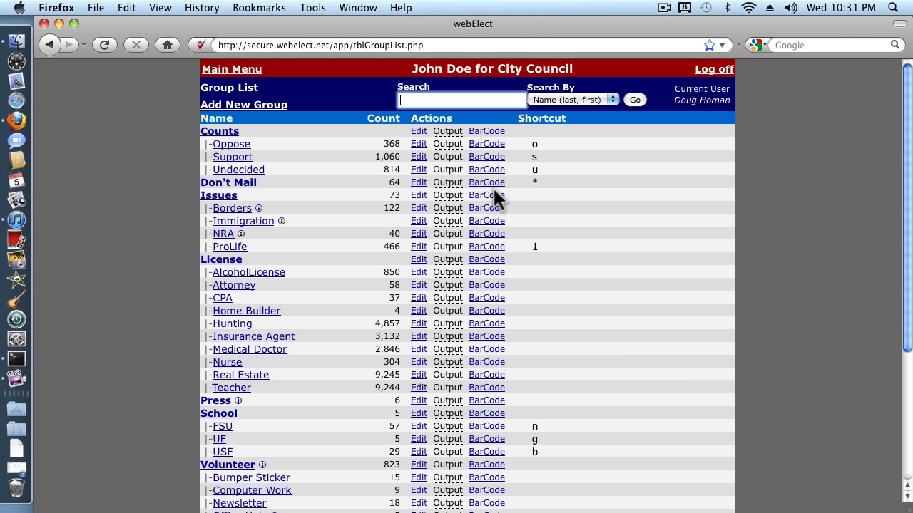
scroll(778, 355, "down", 3)
scroll(780, 355, "down", 3)
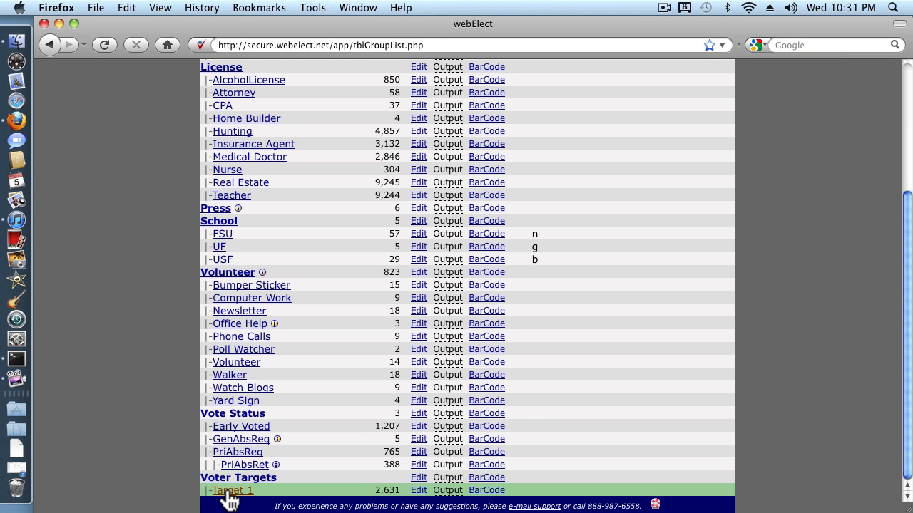
scroll(227, 493, "up", 6)
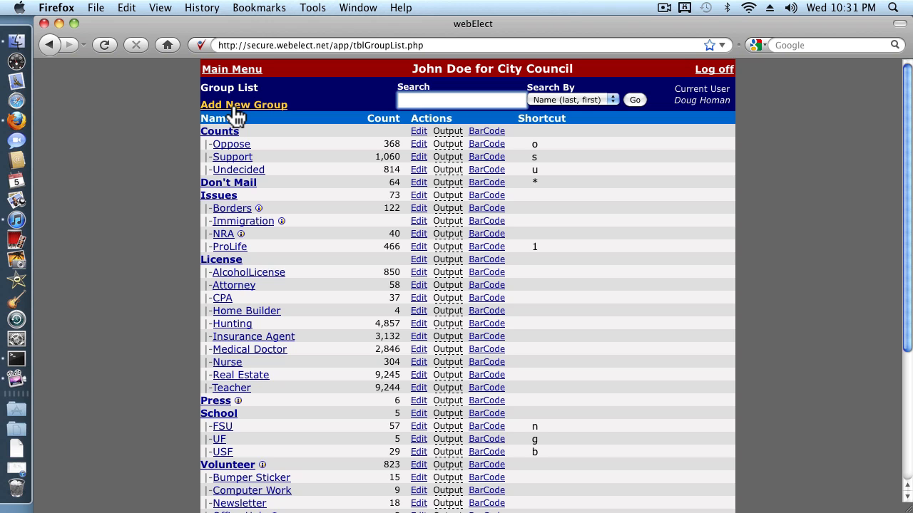
left_click(234, 111)
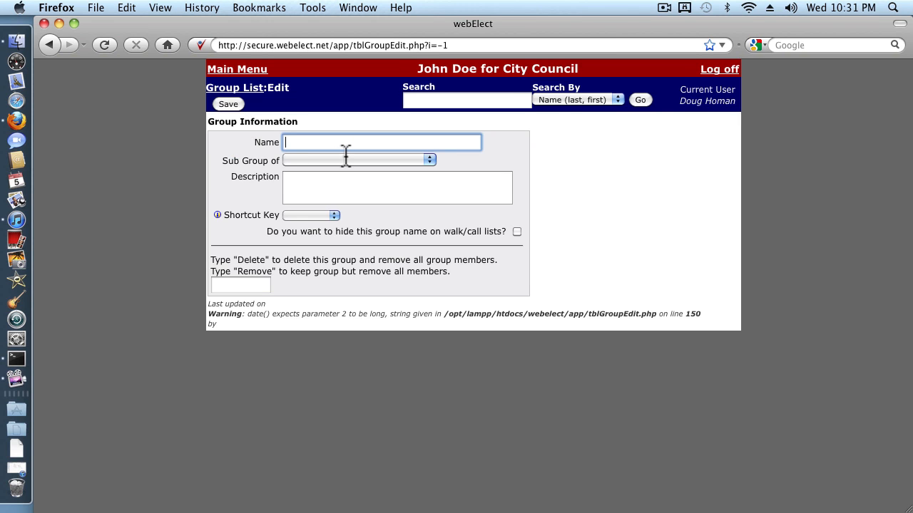
type("MunicipalVoter")
key("Tab")
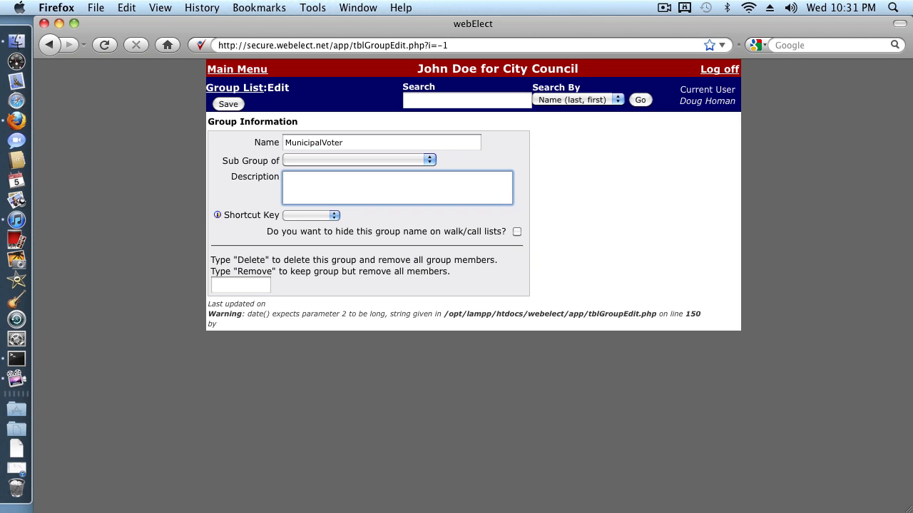
Step: Make the new group a sub group of Voter Targets
left_click(377, 161)
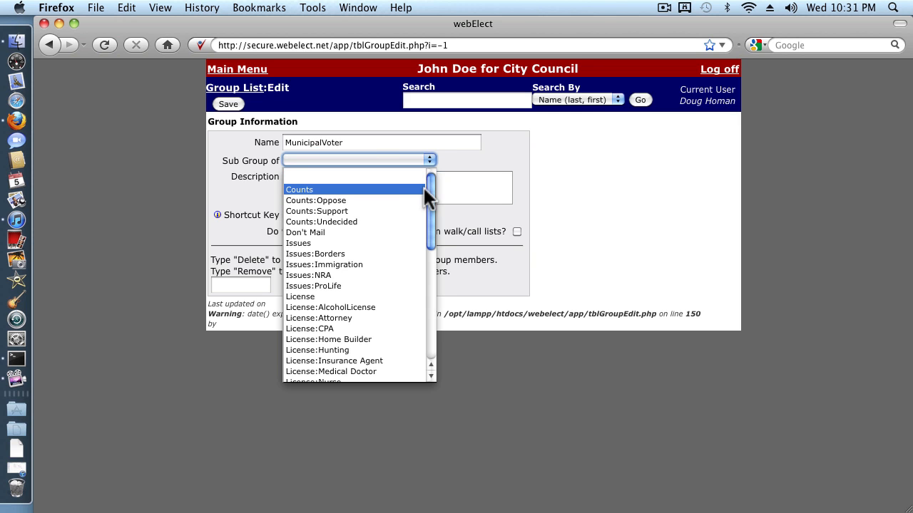
scroll(434, 285, "down", 2)
scroll(435, 332, "down", 5)
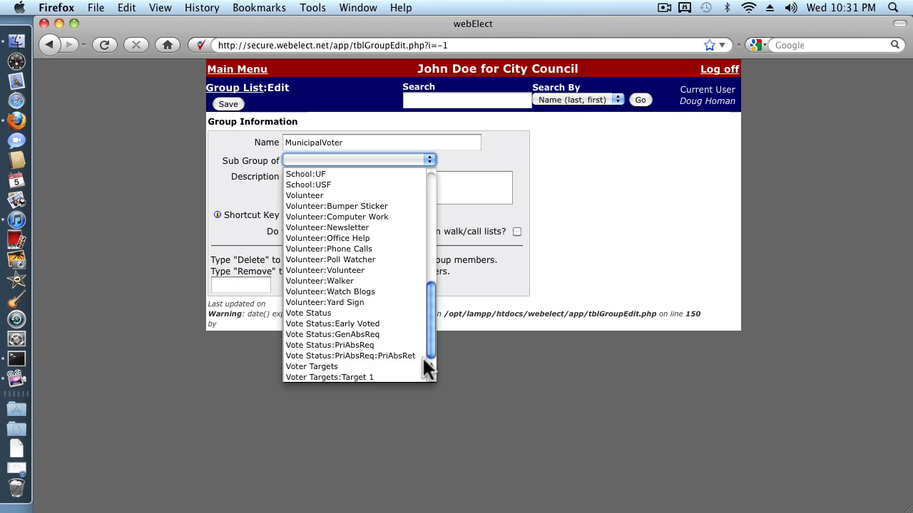
left_click(363, 367)
Step: Describe the group as "Stores the result of our municipal election query" and save it
left_click(333, 198)
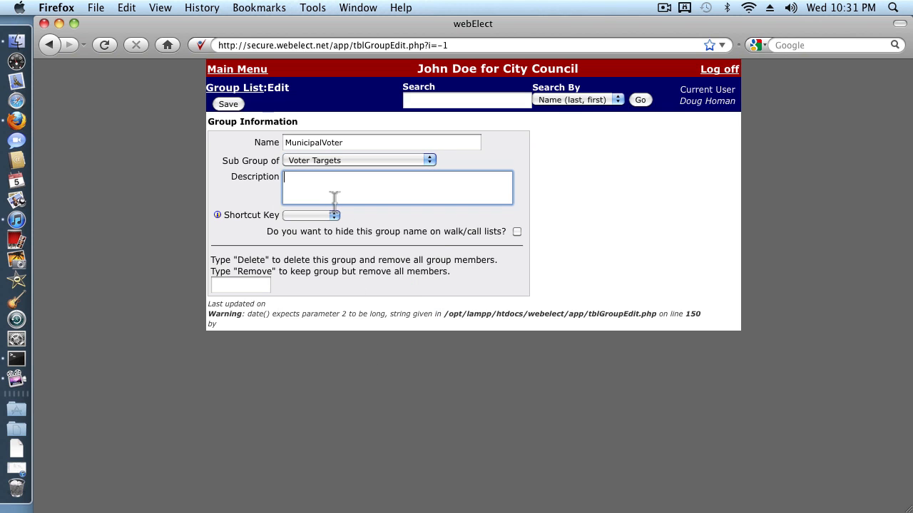
type("Stores the result of our ")
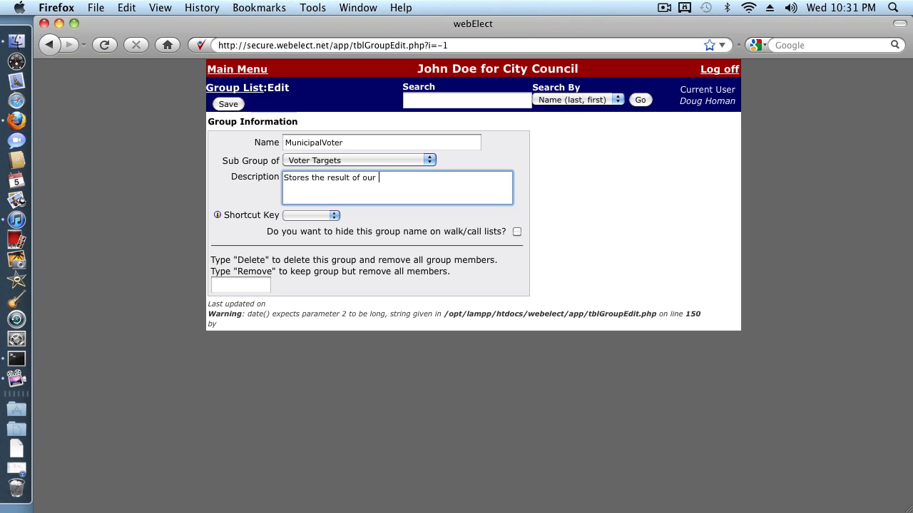
type("municipal election query")
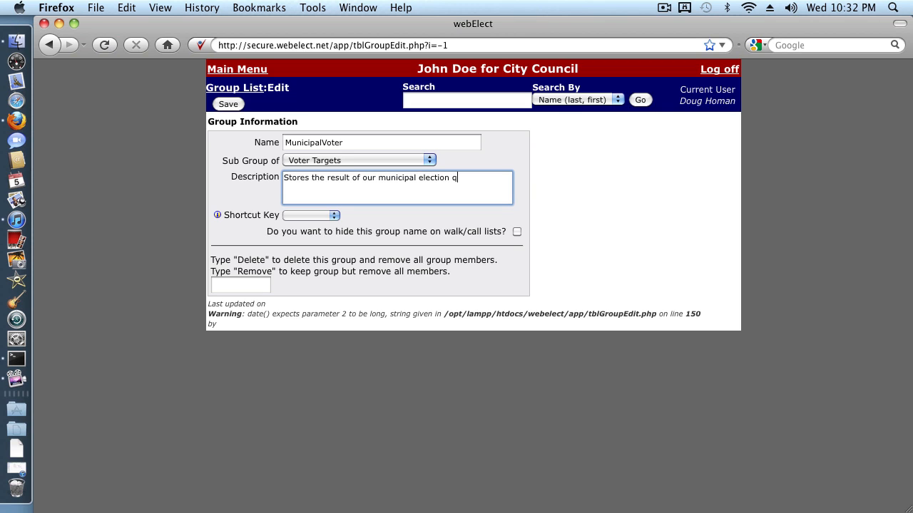
left_click(231, 104)
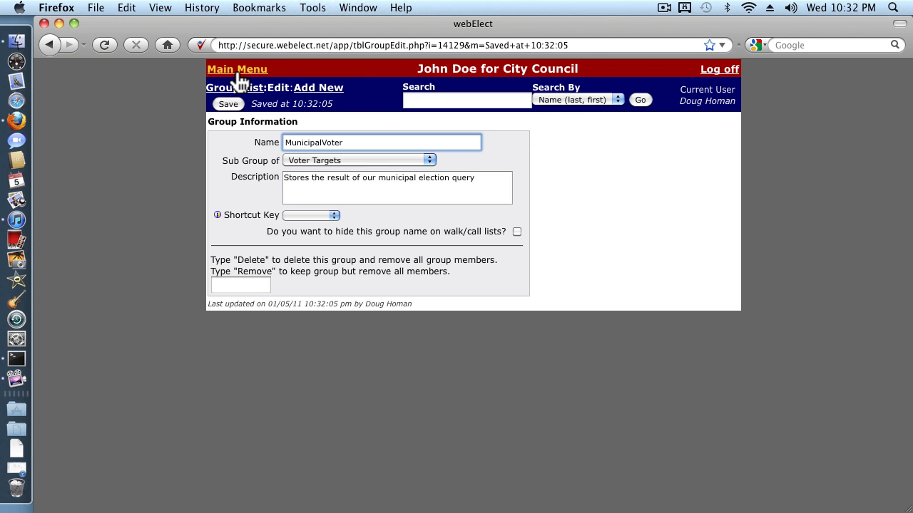
Step: Start a voter Query/Targeting search and set its Party/Voting History mode to Events
left_click(237, 69)
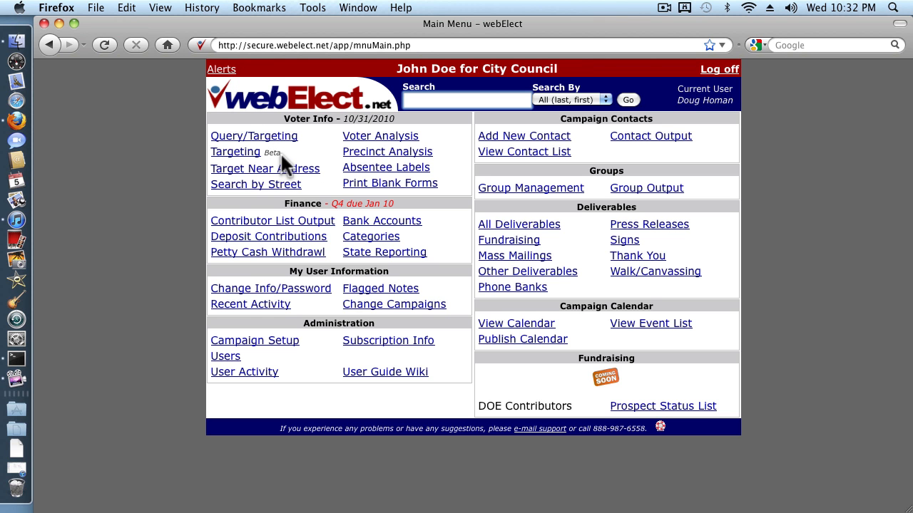
left_click(229, 139)
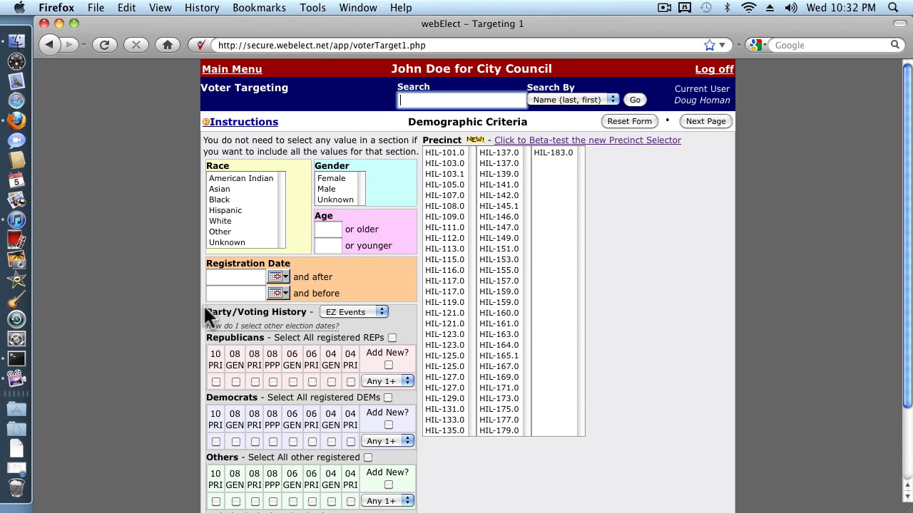
left_click(351, 311)
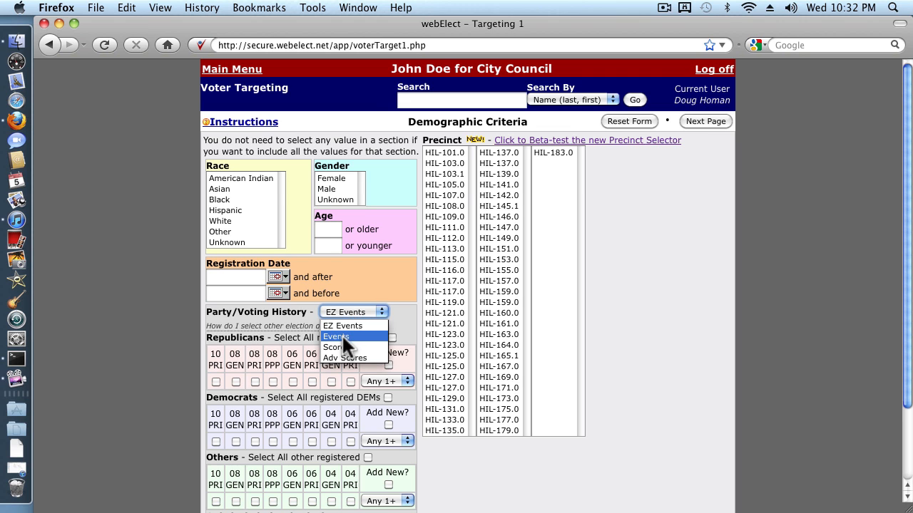
left_click(342, 335)
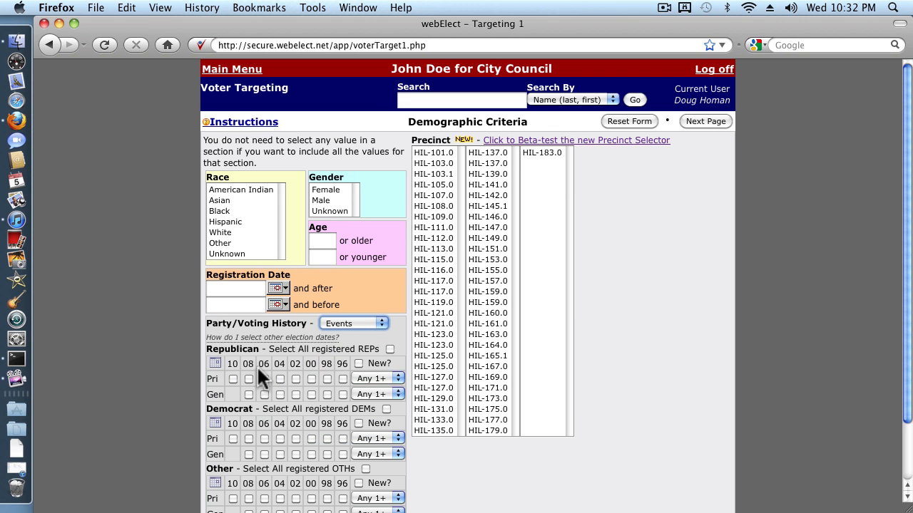
Step: Enable the selection of other election dates for the Republican, Democrat and Other voter sections
scroll(218, 375, "down", 2)
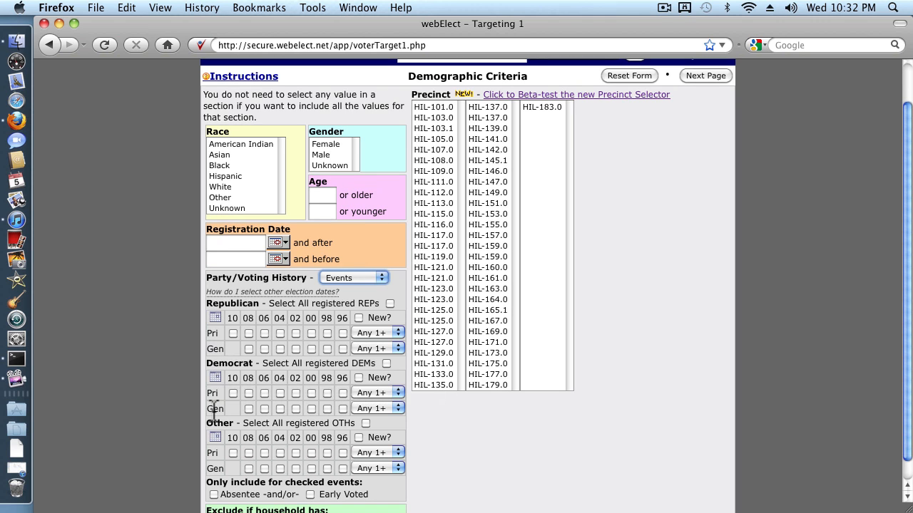
left_click(215, 318)
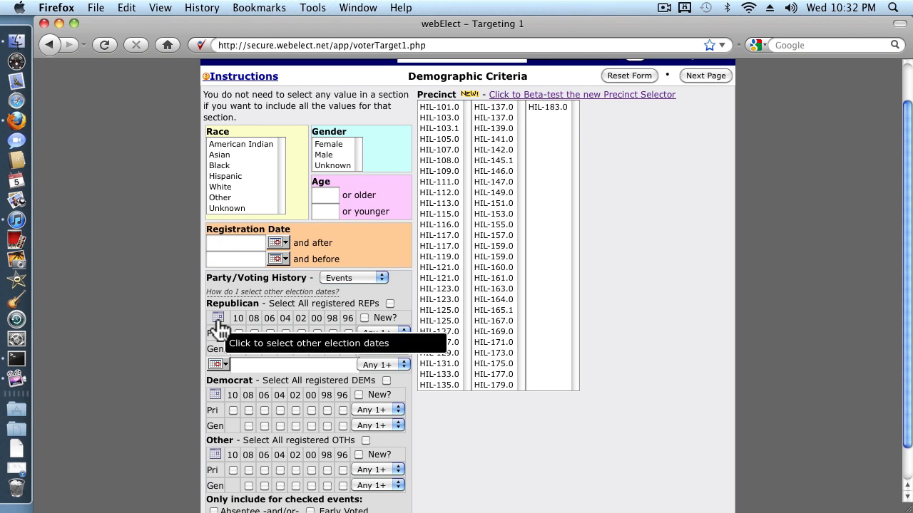
scroll(228, 364, "down", 1)
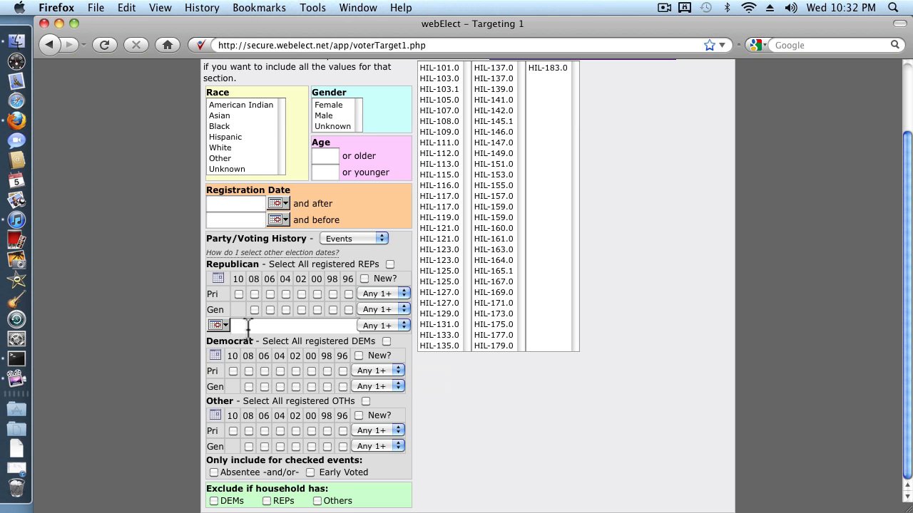
left_click(214, 356)
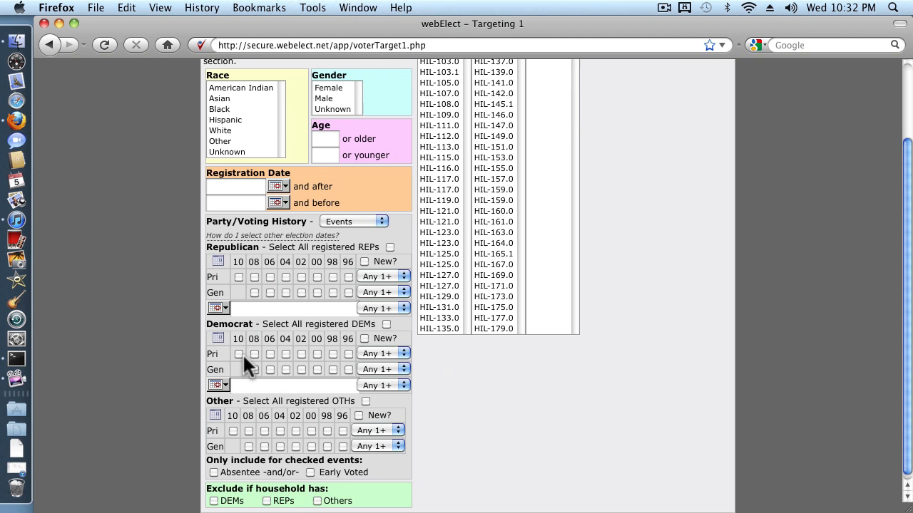
left_click(214, 417)
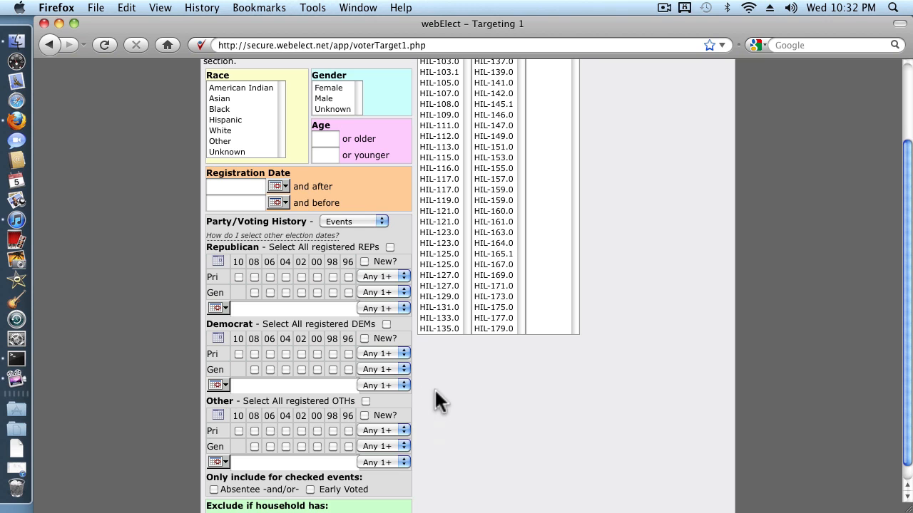
Step: Enter 3/6/07,3/25/03 as the other election dates for Republican voters
left_click(295, 297)
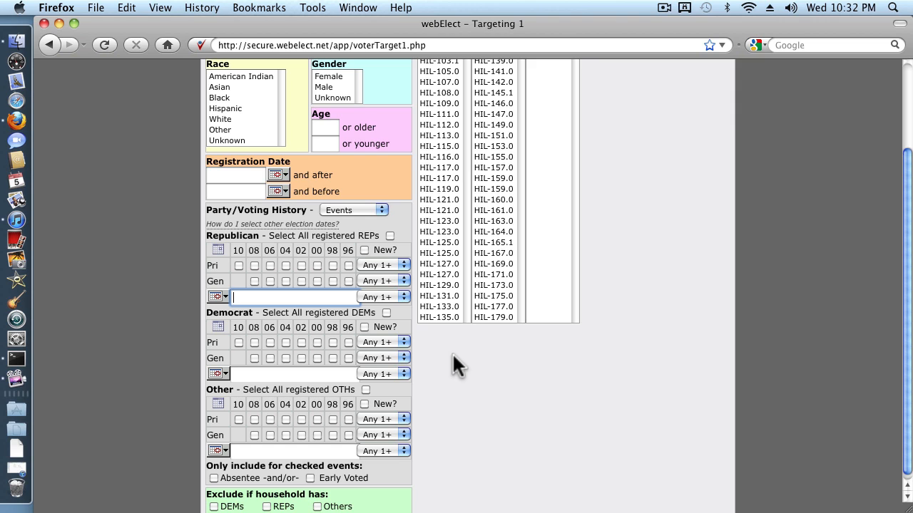
type("3/6/07")
type(",3/25/03")
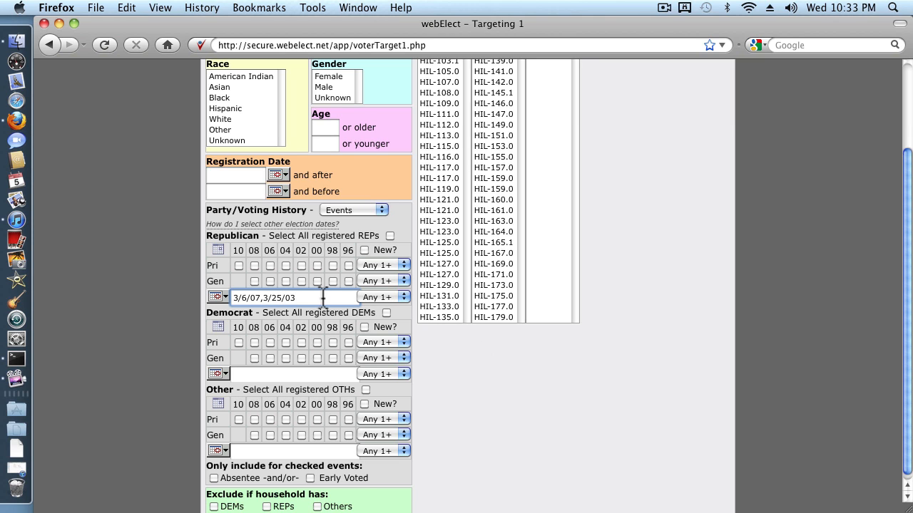
Step: Copy the Republican election dates 3/6/07,3/25/03 into the Democrat and Other voter sections
left_click_drag(322, 298, 218, 295)
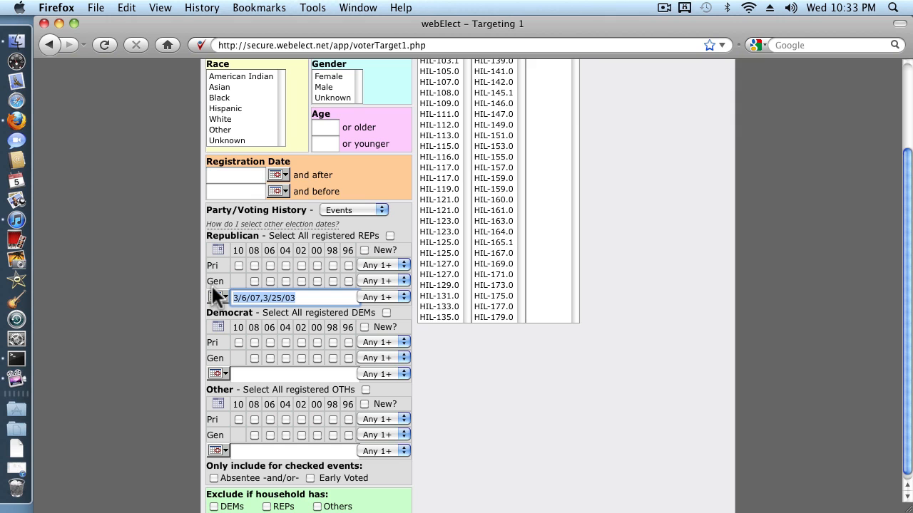
left_click(238, 373)
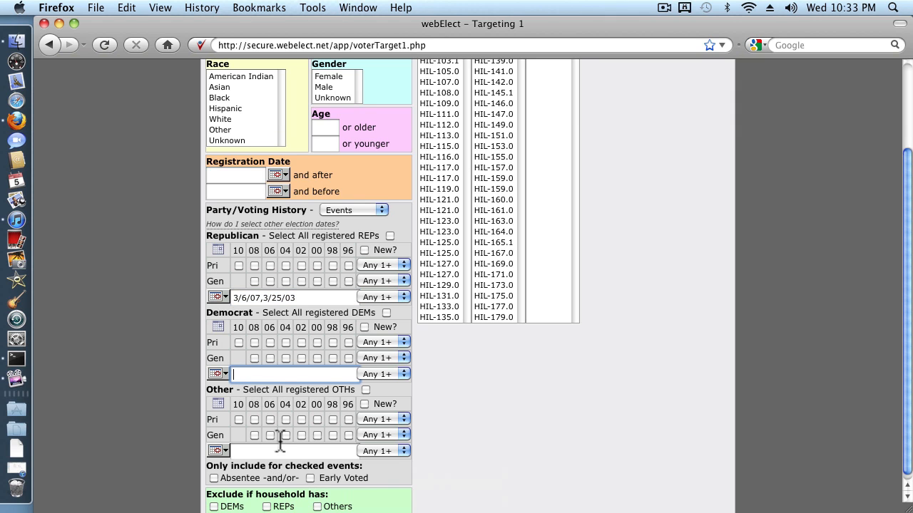
left_click_drag(311, 298, 225, 296)
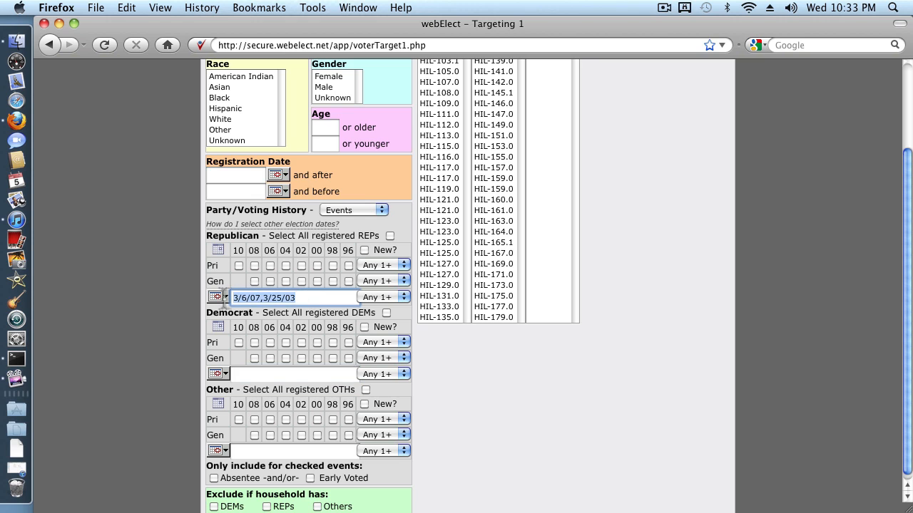
key("super+c")
left_click(263, 373)
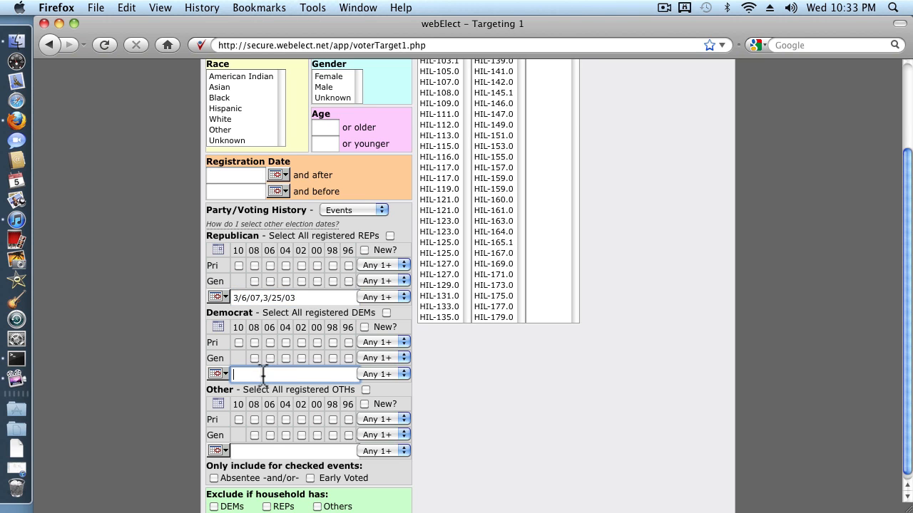
key("super+v")
left_click(263, 450)
key("super+v")
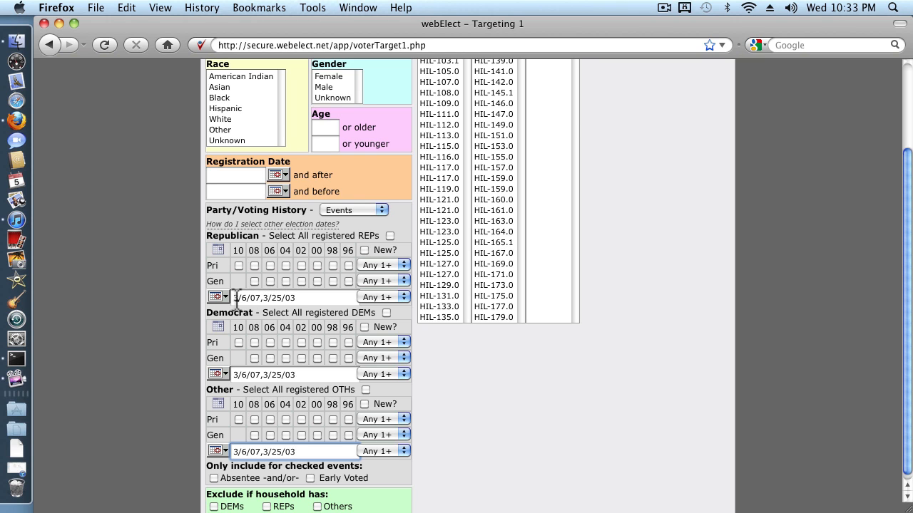
Step: Require All of the entered election dates for the Republican, Democrat and Other voters
left_click(403, 297)
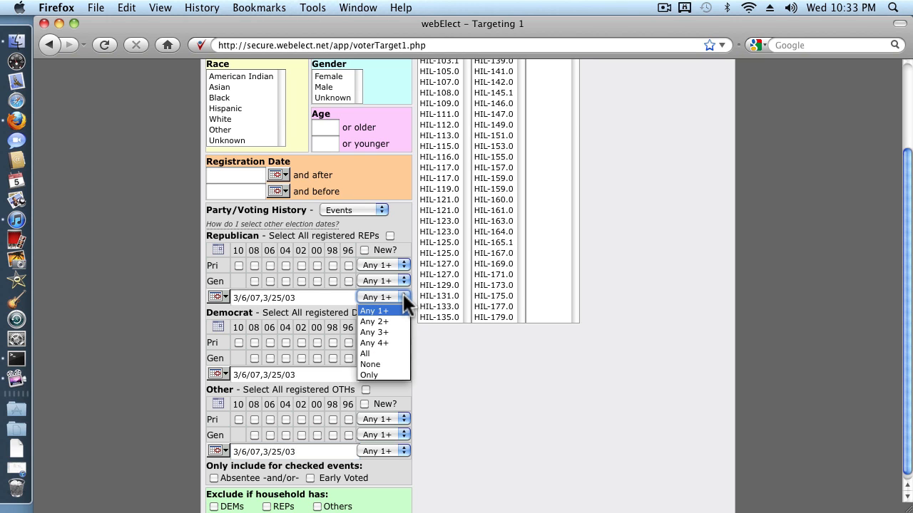
left_click(367, 353)
left_click(404, 368)
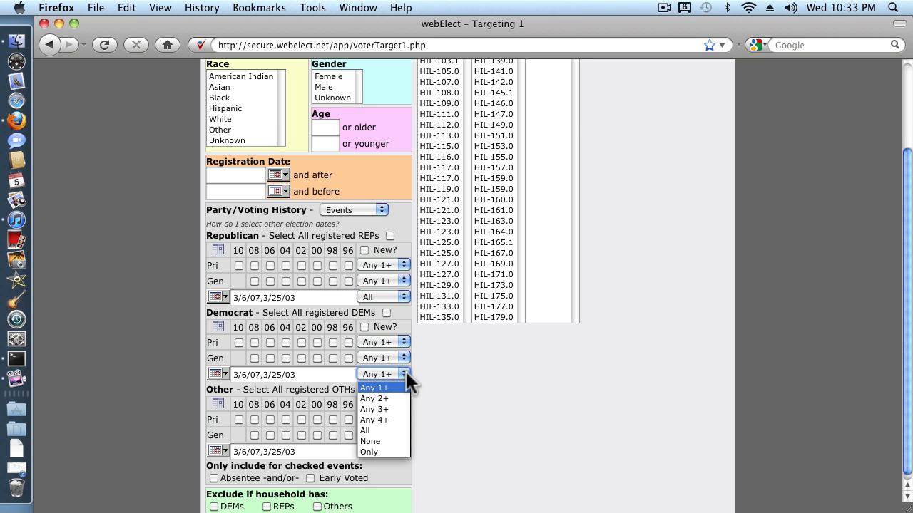
left_click(376, 430)
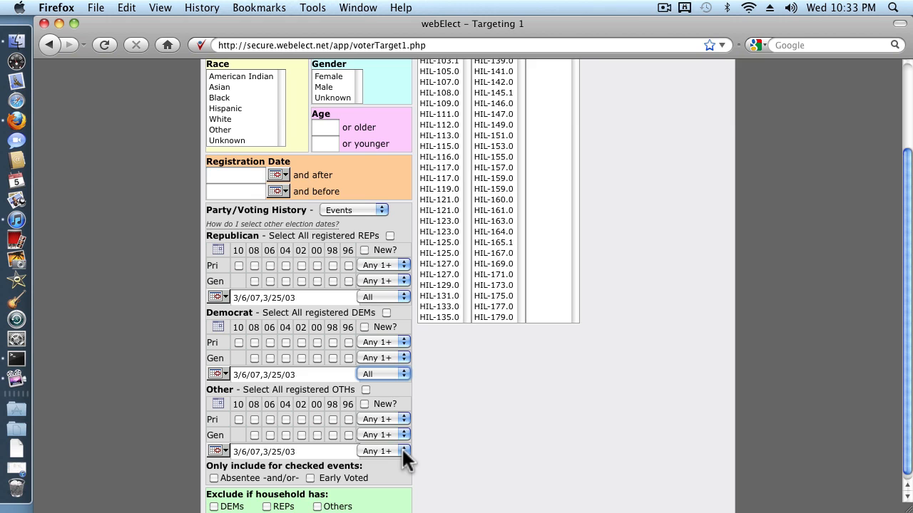
left_click(401, 448)
left_click(375, 416)
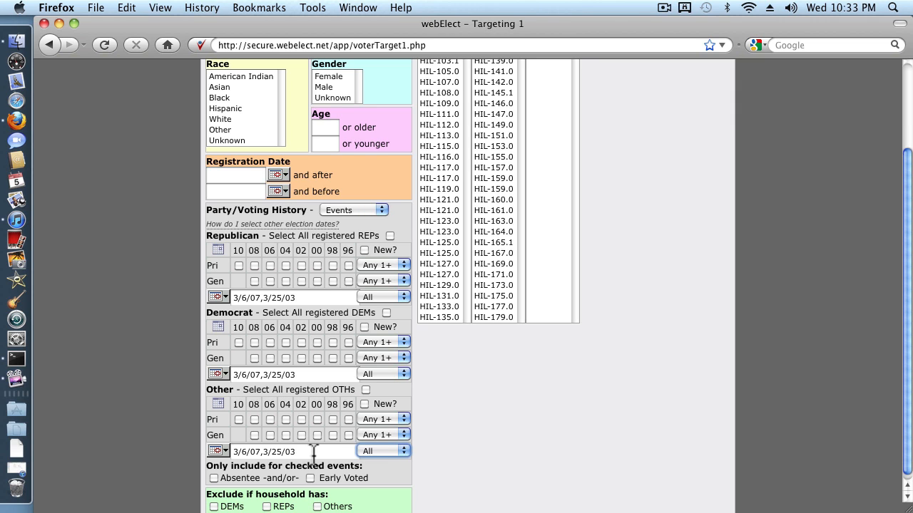
Step: Select precincts HIL-101.0 through HIL-113.0 and review the party and voting history criteria
scroll(502, 384, "up", 5)
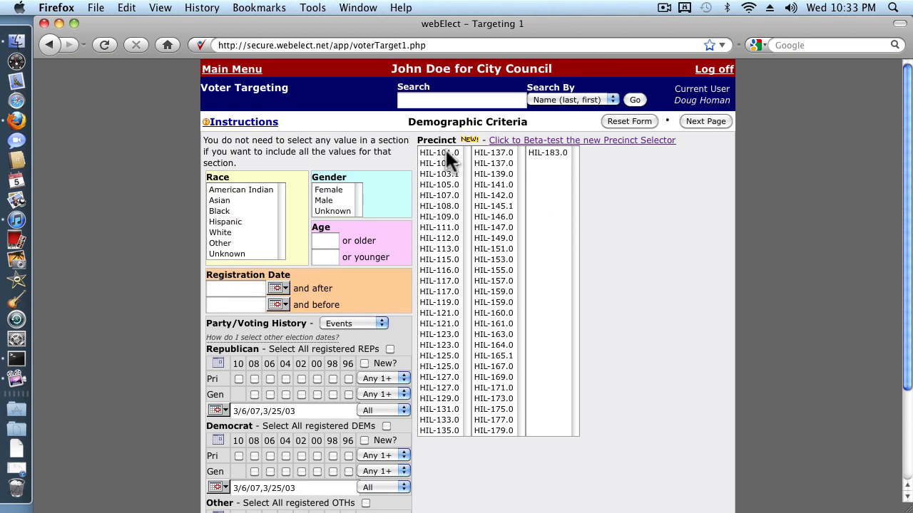
left_click_drag(446, 152, 450, 250)
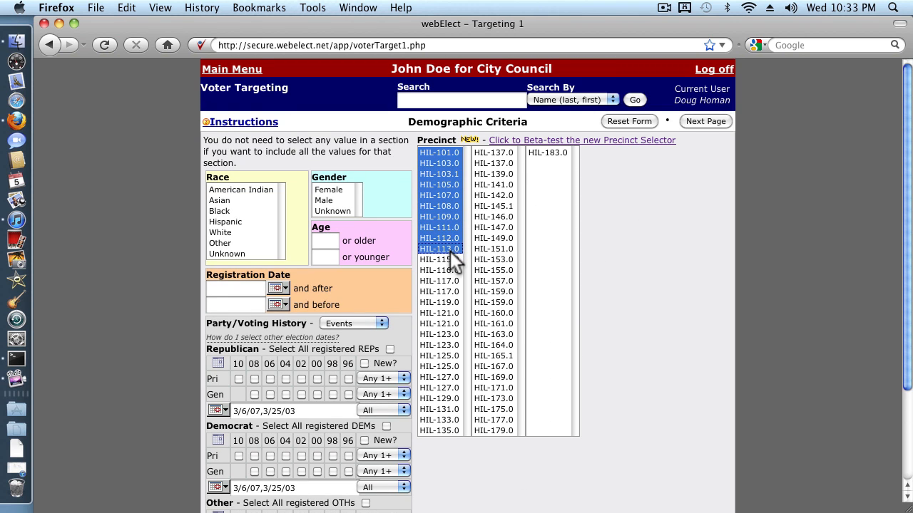
scroll(631, 335, "down", 3)
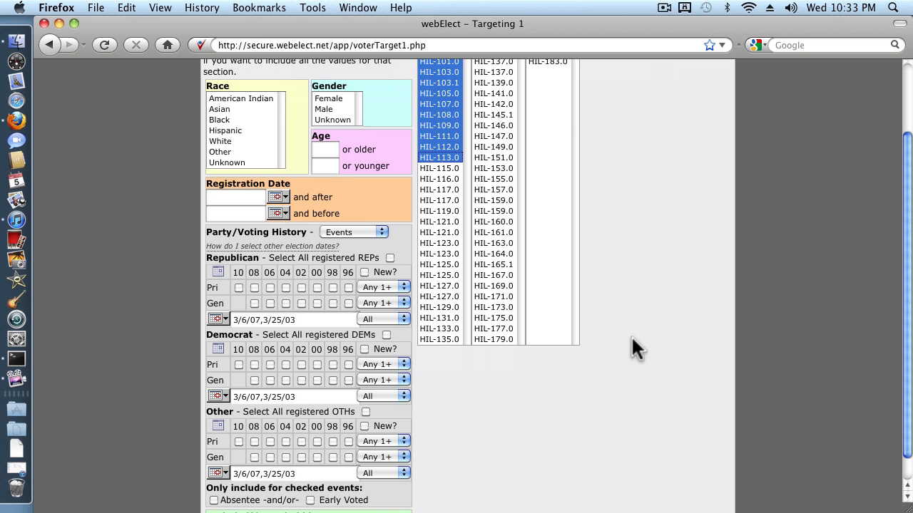
scroll(631, 335, "up", 3)
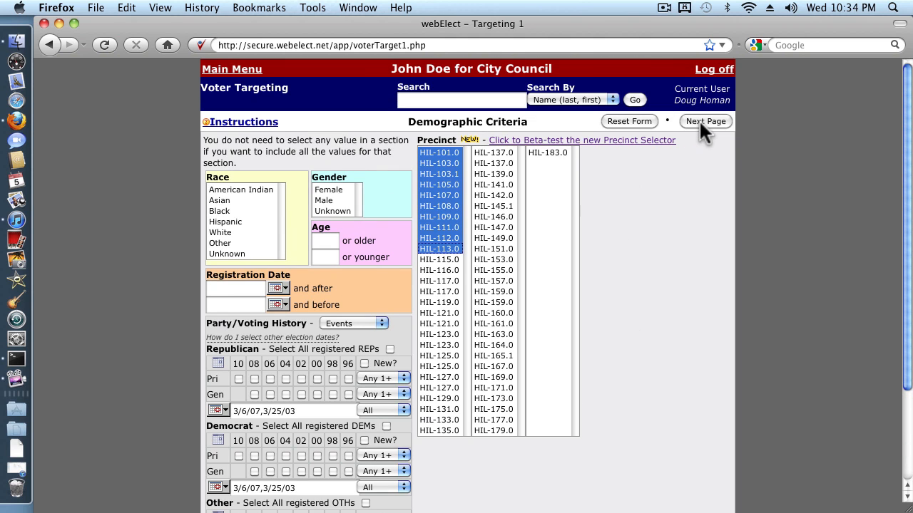
Step: Check how many voters the current demographic criteria select, and return to the Demographic Criteria page
left_click(701, 121)
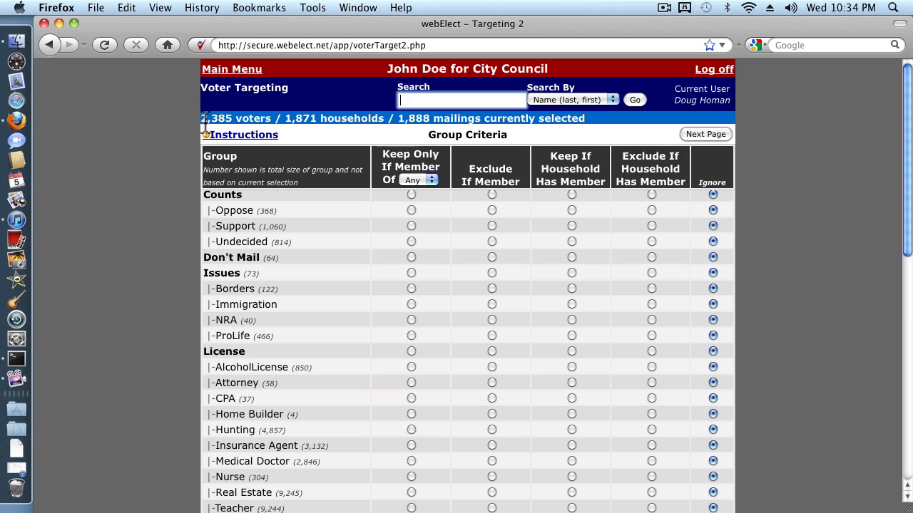
left_click_drag(204, 118, 233, 119)
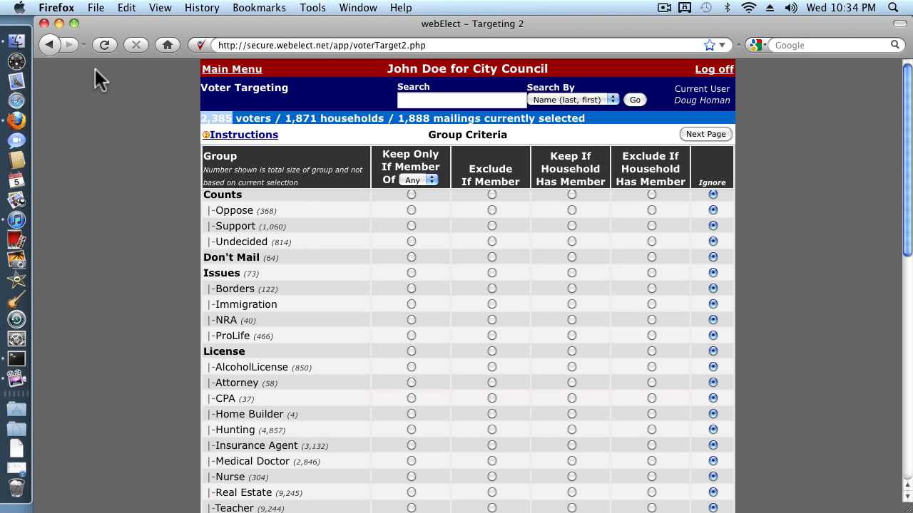
left_click(51, 46)
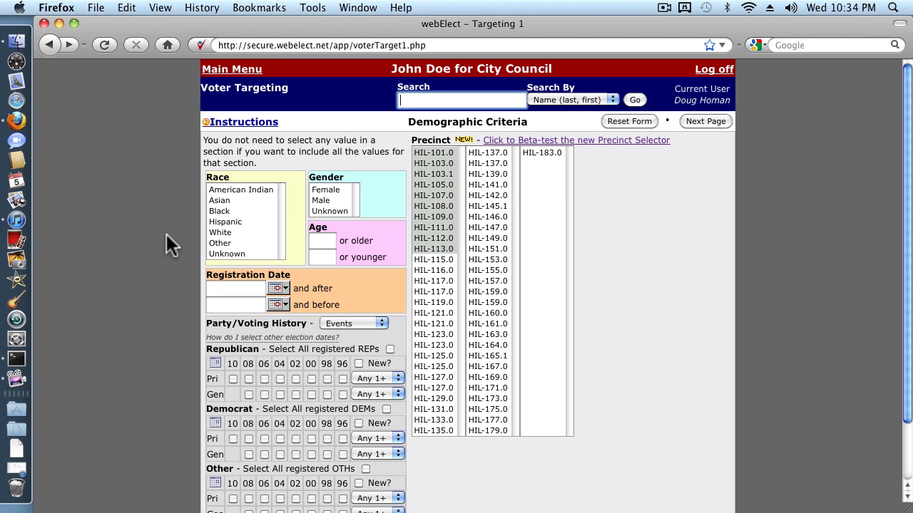
Step: Show the other election dates for Republican, Democrat and Other voters, and add 3/10/07 to the Republican dates
left_click(218, 363)
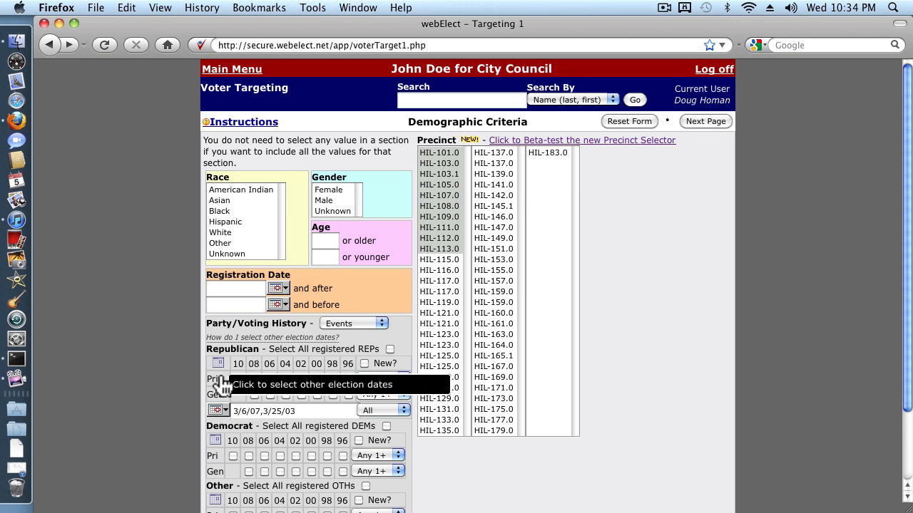
scroll(226, 364, "down", 3)
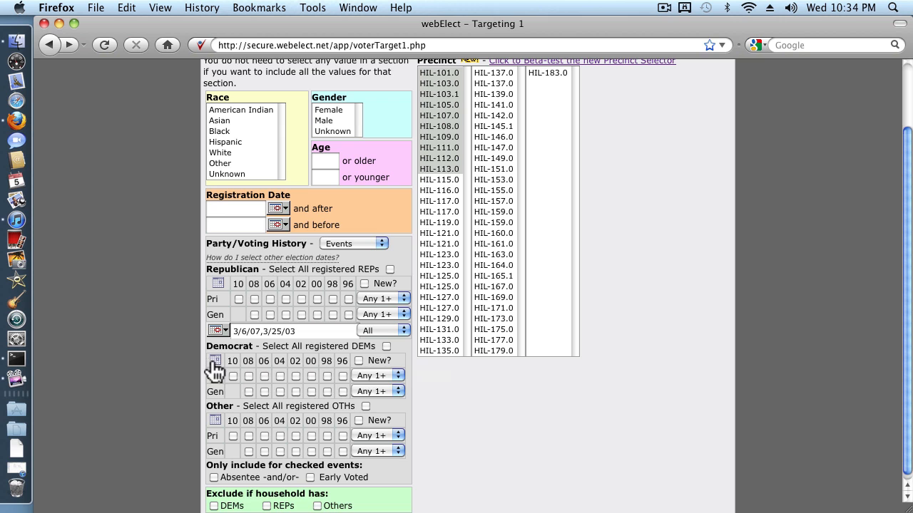
left_click(214, 360)
scroll(240, 429, "down", 1)
left_click(218, 417)
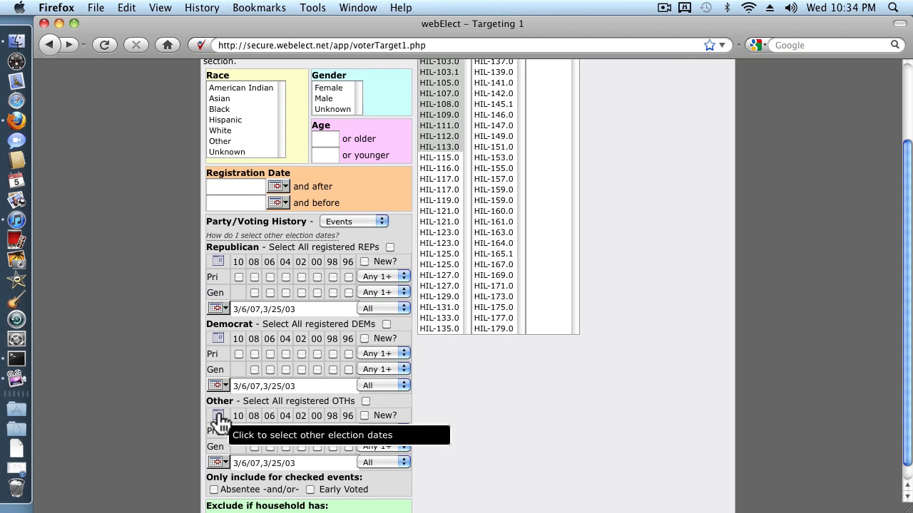
left_click(298, 308)
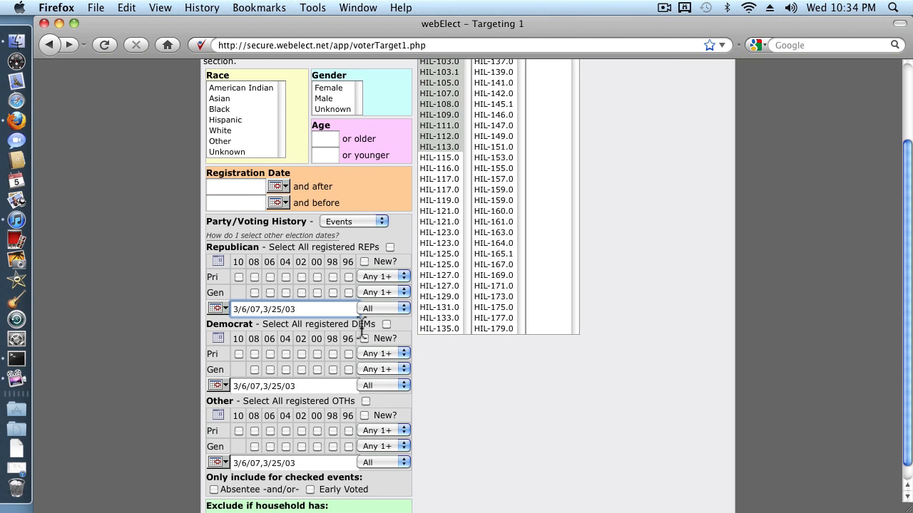
type(",3/10/07")
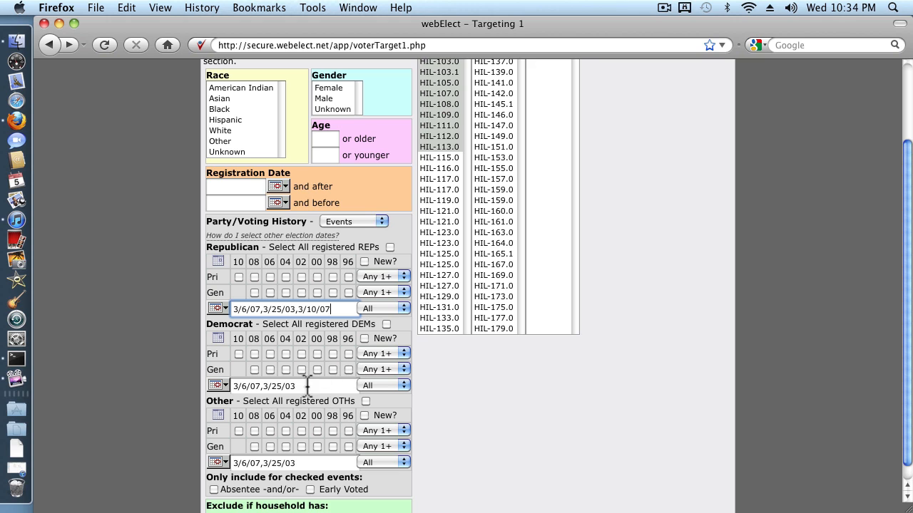
Step: Copy the Republican election dates 3/6/07,3/25/03,3/10/07 into the Democrat and Other voter sections
left_click_drag(306, 386, 210, 385)
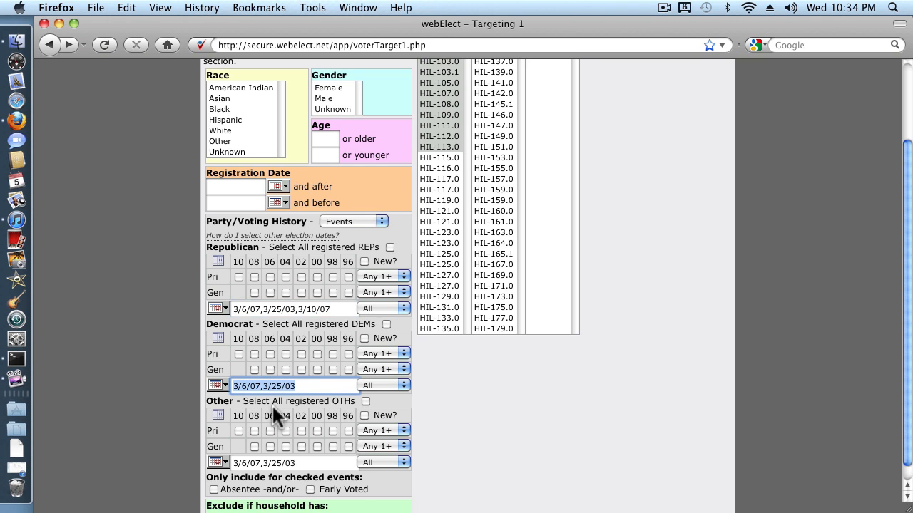
left_click(335, 308)
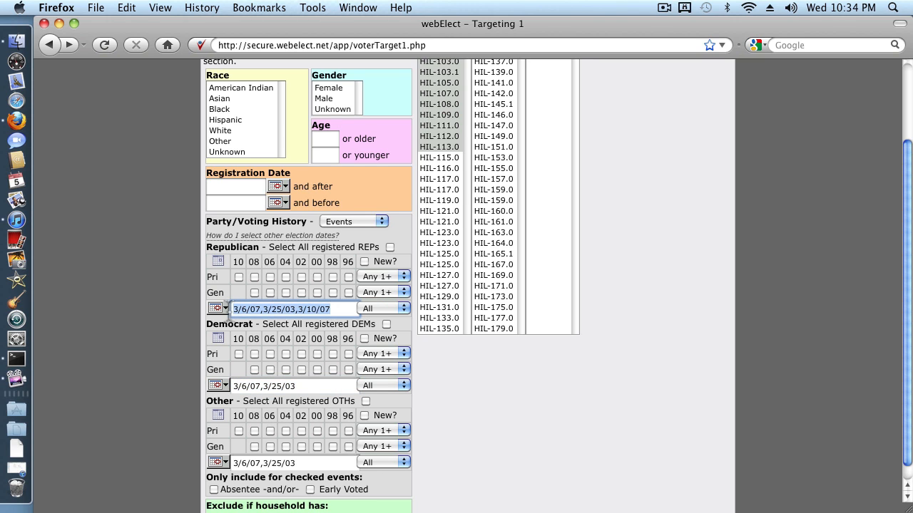
left_click(312, 385)
key("super+v")
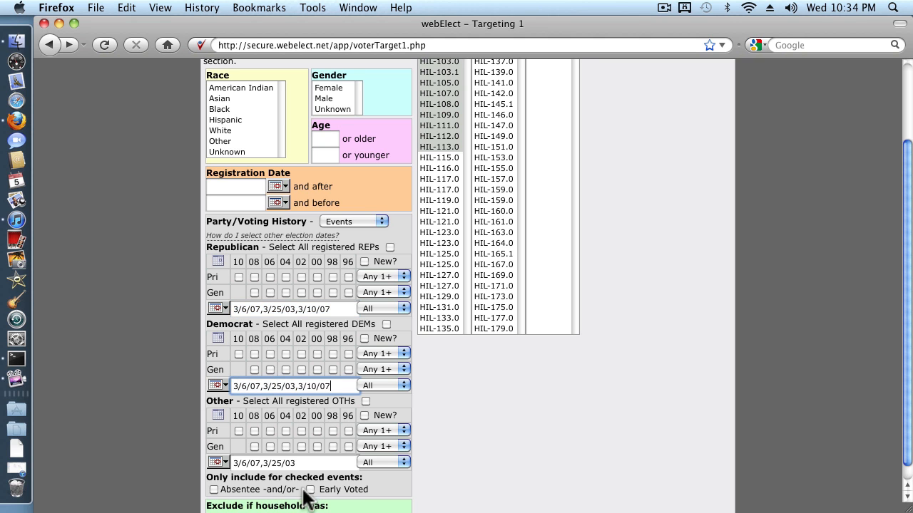
left_click(312, 463)
key("super+v")
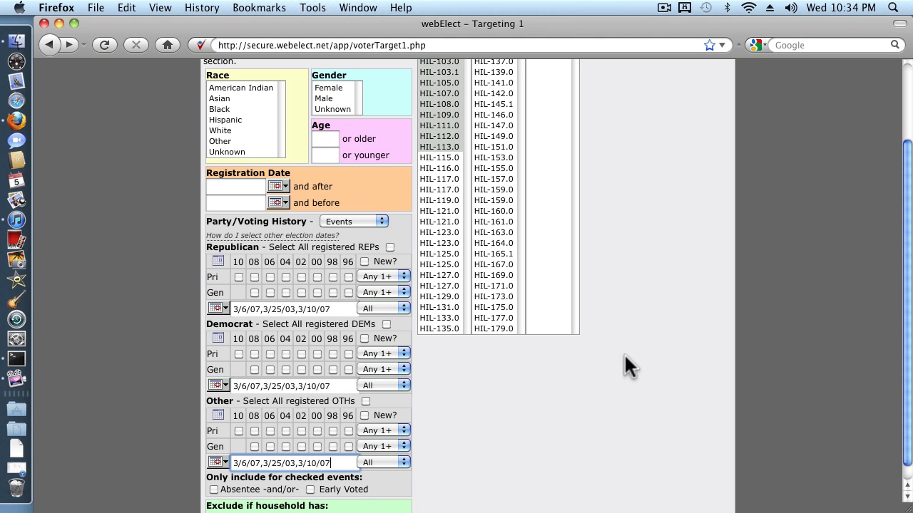
Step: Check the voter count with the three election dates applied, and go back to the demographic criteria
scroll(624, 353, "up", 3)
left_click(705, 121)
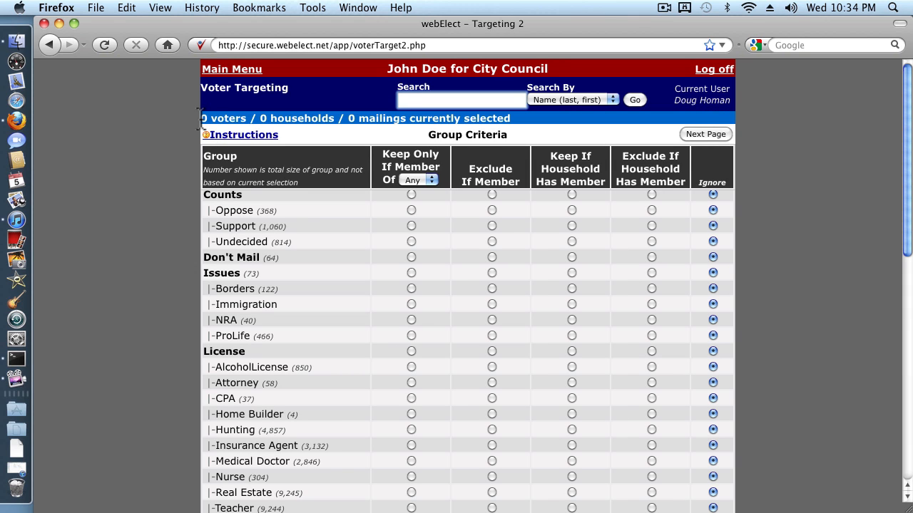
left_click(50, 44)
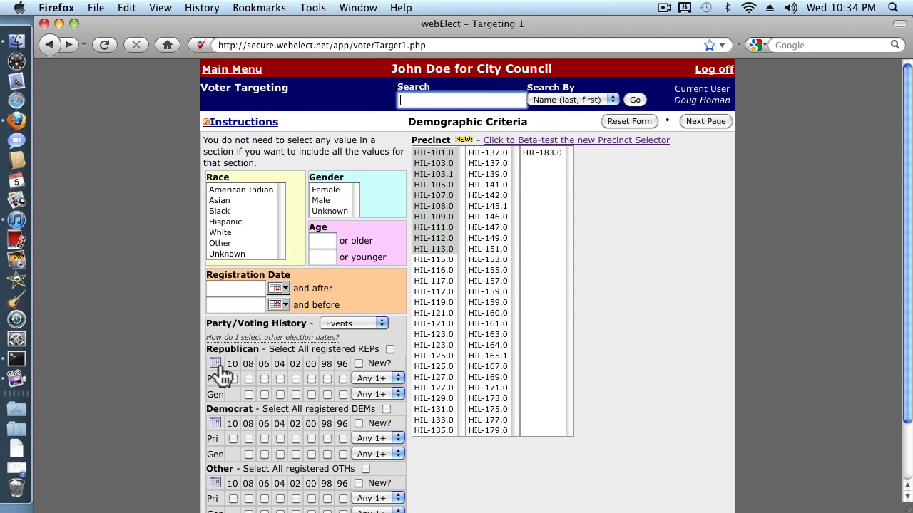
Step: Remove 3/10/07 from the other election dates of the Republican, Democrat and Other voters
left_click(215, 364)
left_click(216, 438)
scroll(229, 443, "down", 3)
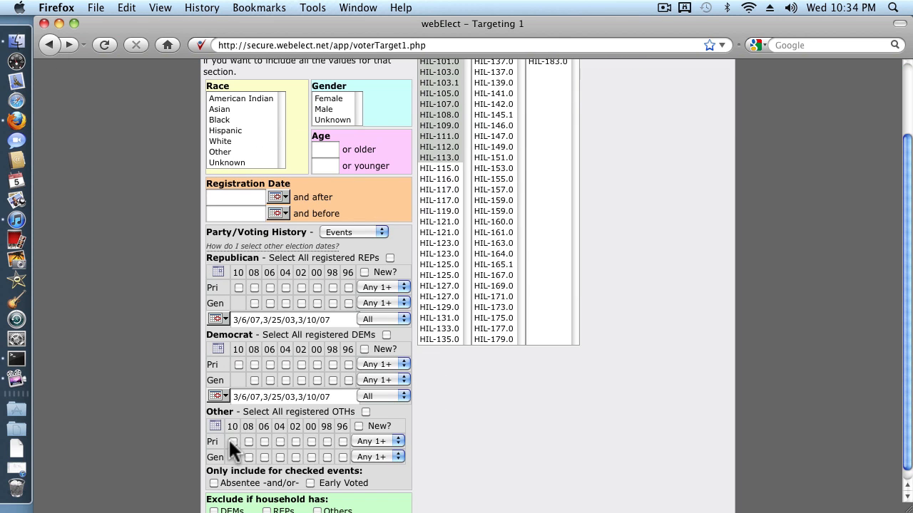
left_click(215, 427)
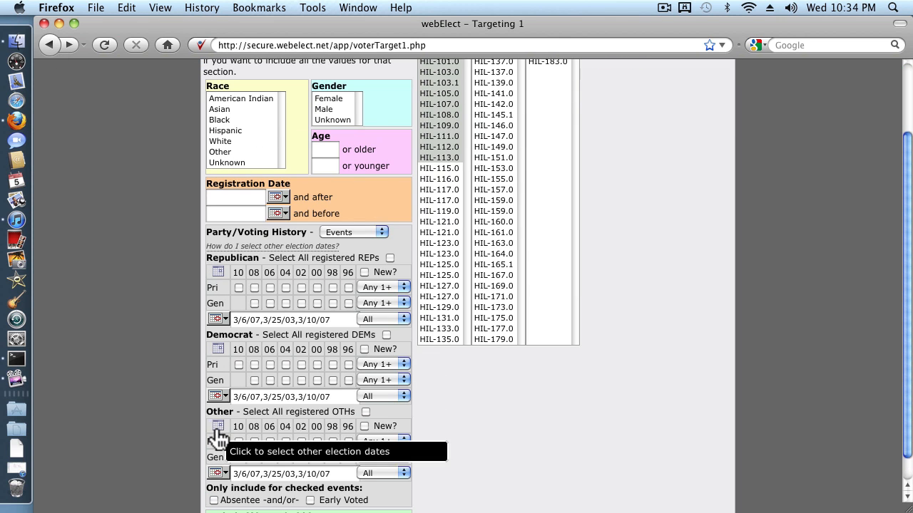
left_click(296, 319)
left_click_drag(296, 319, 345, 320)
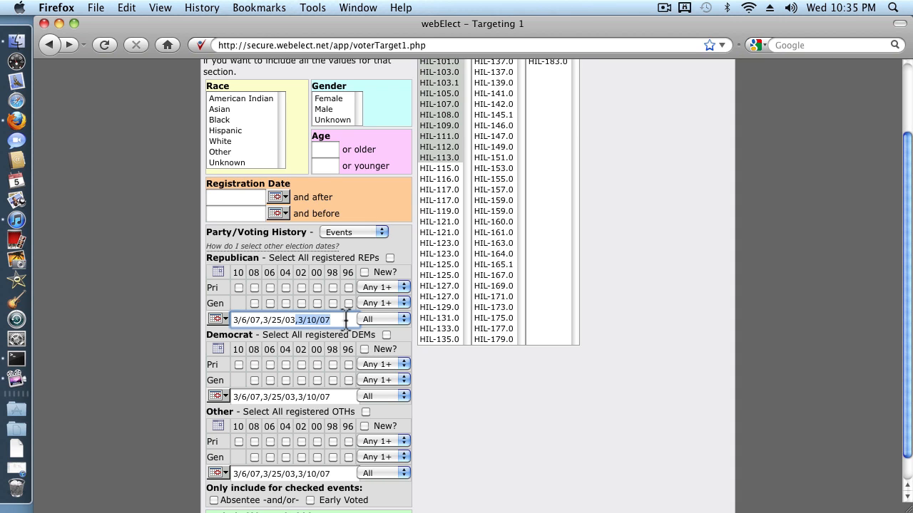
key("BackSpace")
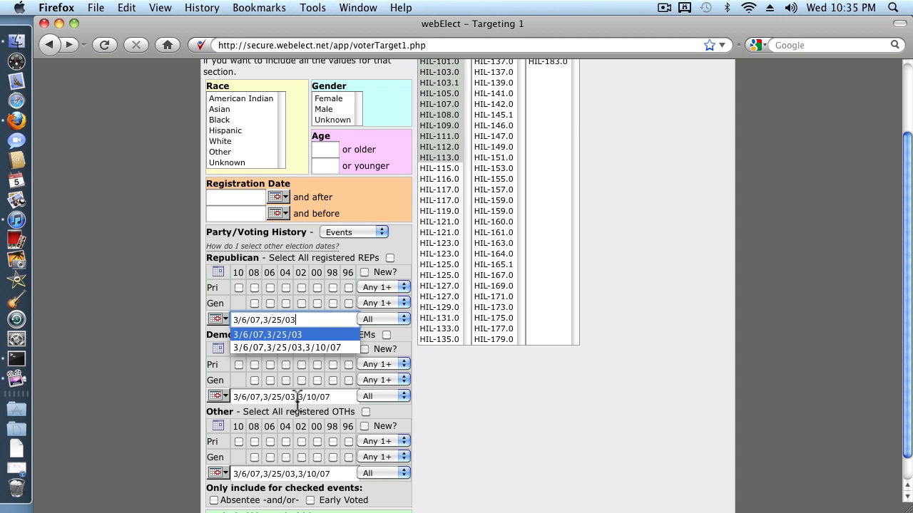
mouse_move(295, 400)
left_mouse_down()
mouse_move(331, 396)
mouse_move(294, 399)
left_mouse_up()
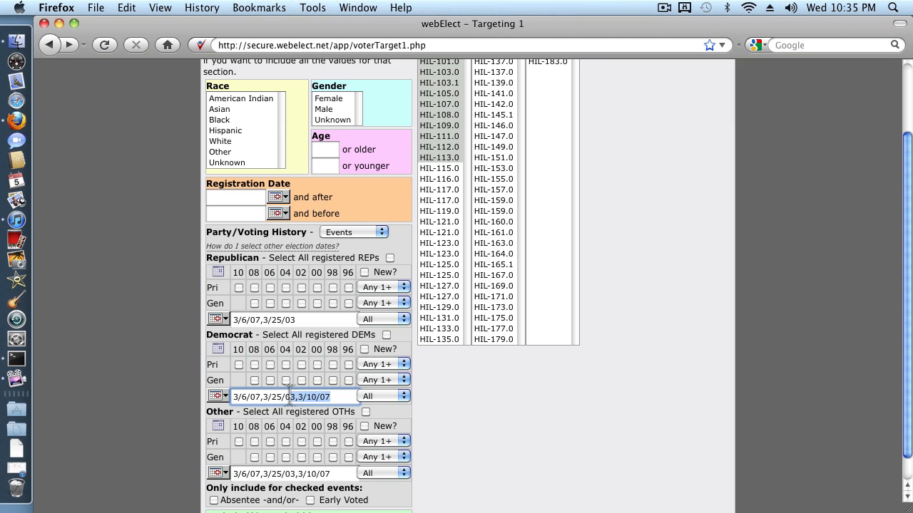
key("BackSpace")
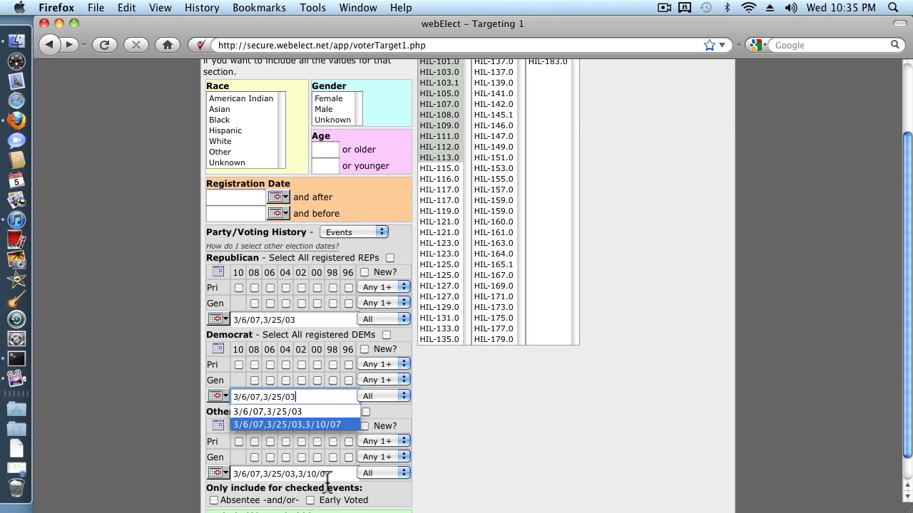
left_click_drag(297, 474, 334, 473)
key("BackSpace")
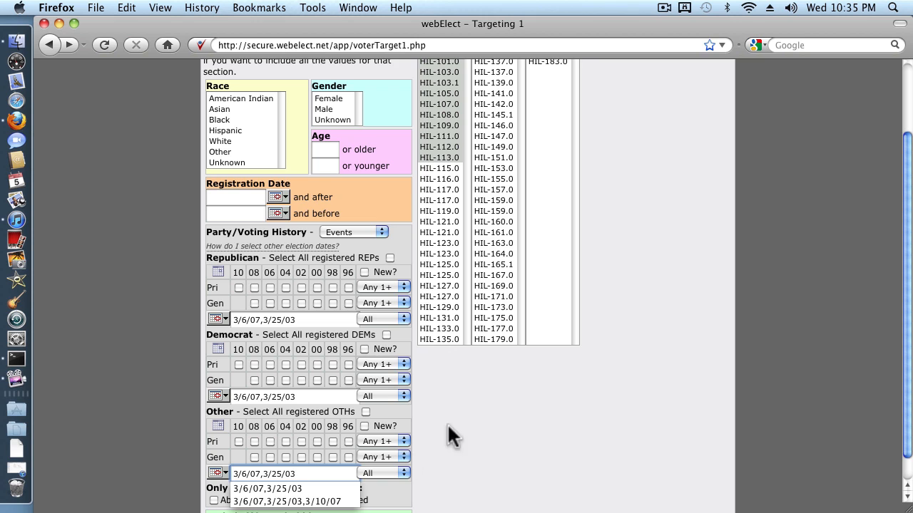
Step: Require Any 1+ of the entered election dates for the Republican, Democrat and Other voters
left_click(404, 318)
left_click(397, 329)
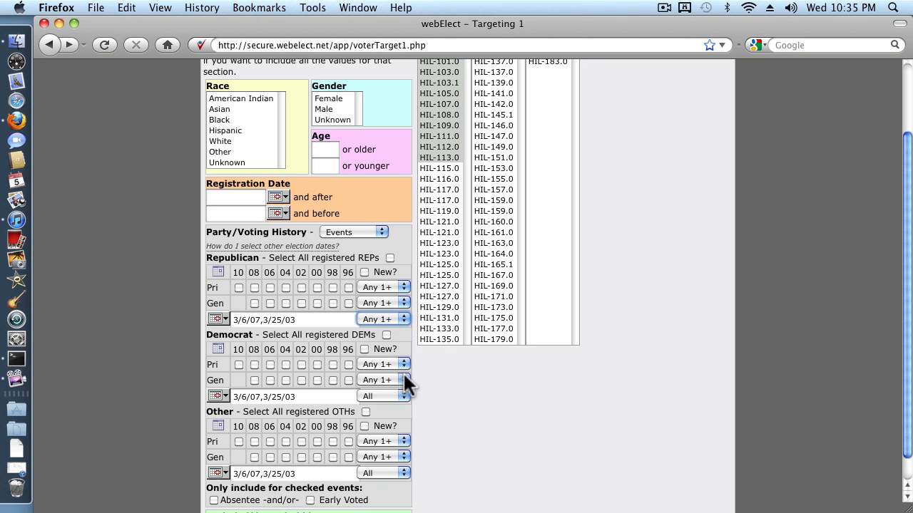
left_click(402, 396)
left_click(394, 408)
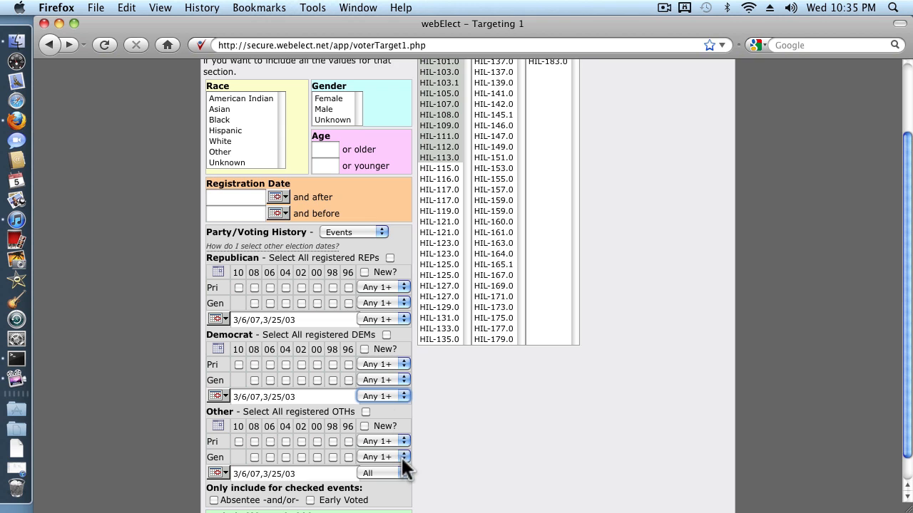
left_click(403, 473)
left_click(373, 396)
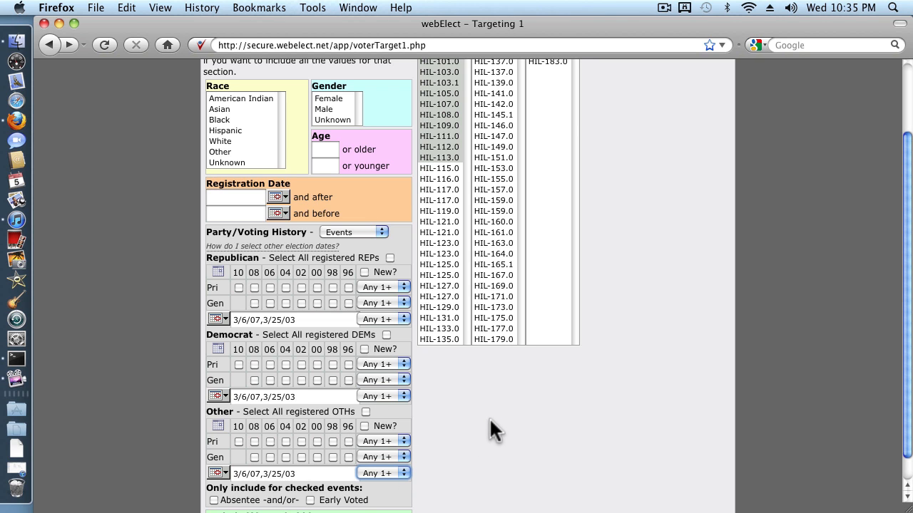
Step: Clear the precinct selection so that no precinct limits the query
scroll(489, 428, "down", 1)
scroll(489, 428, "up", 4)
left_click(441, 152)
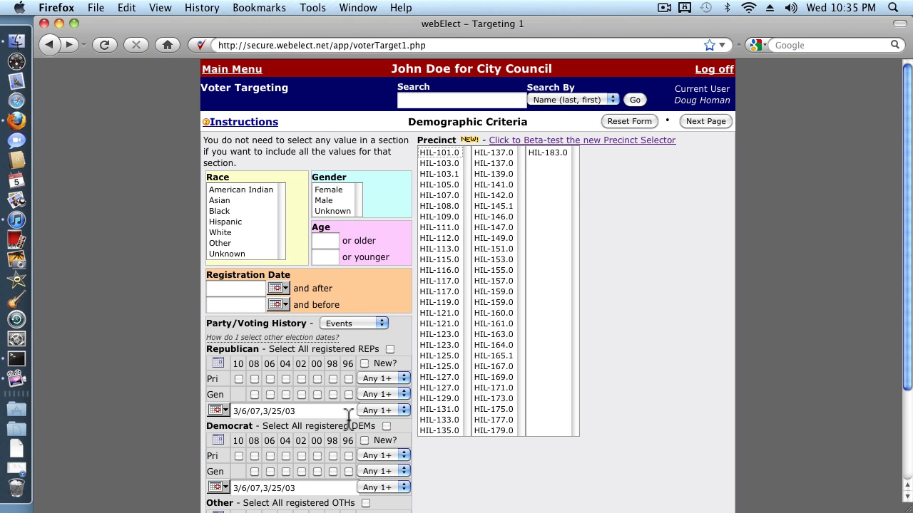
Step: Submit the demographic criteria and continue past the Group Criteria to the Query Process Options, leaving every group ignored
scroll(348, 414, "down", 2)
scroll(614, 174, "up", 2)
left_click(701, 121)
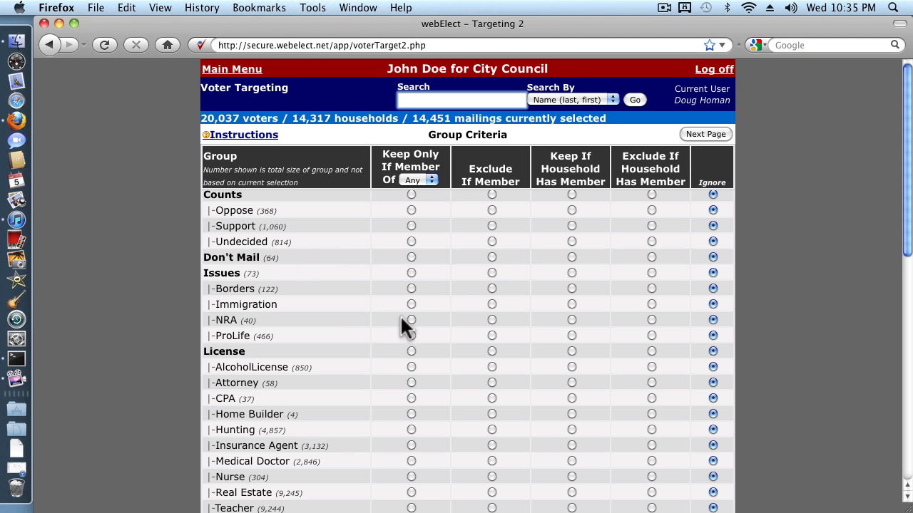
scroll(360, 335, "down", 4)
scroll(360, 335, "up", 4)
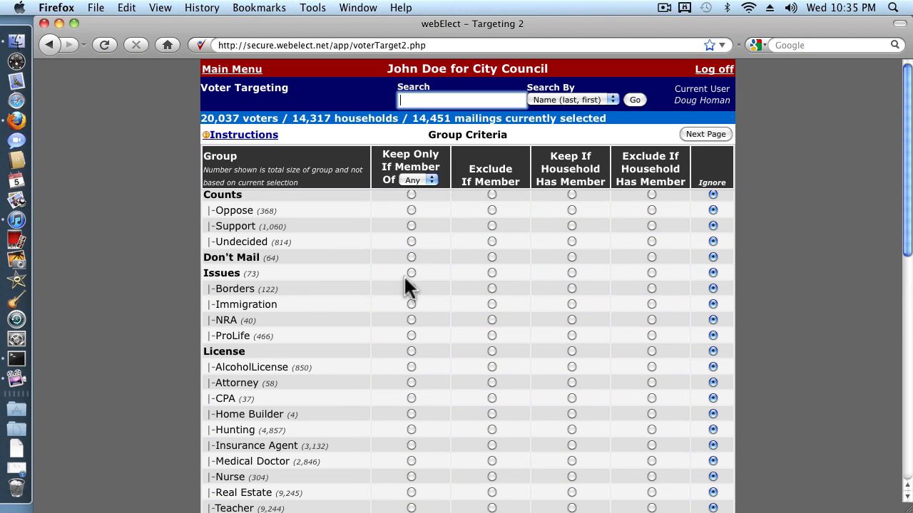
left_click(712, 134)
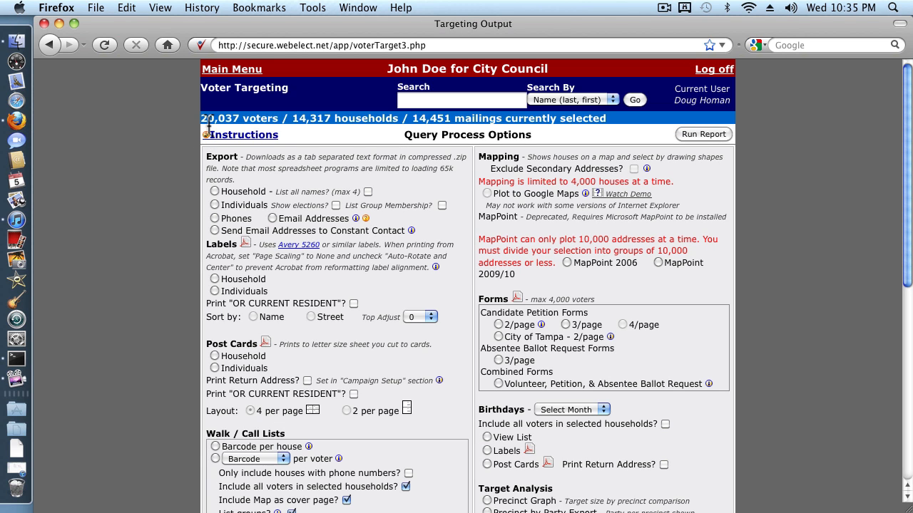
Step: Choose to add the query results to the group Voter Targets:MunicipalVoter, and run the report
scroll(267, 169, "down", 2)
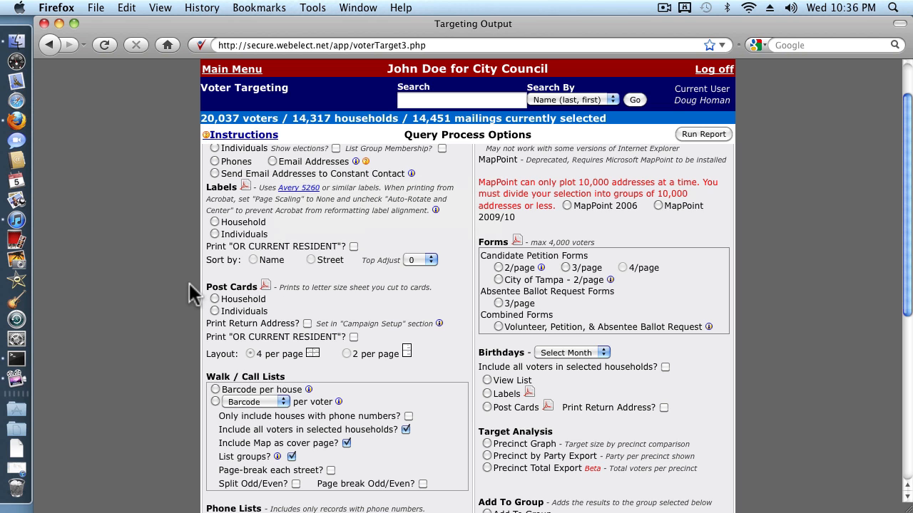
scroll(189, 281, "down", 3)
scroll(187, 278, "down", 3)
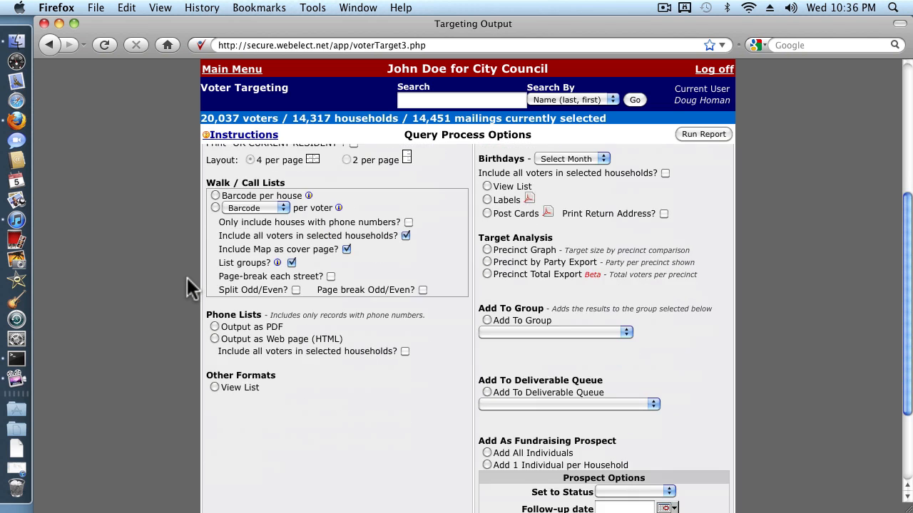
scroll(188, 277, "down", 3)
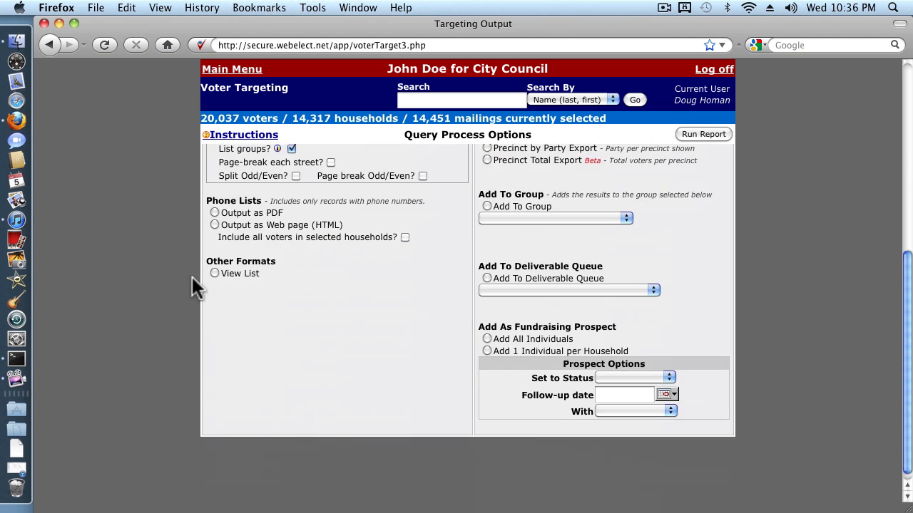
left_click(486, 206)
left_click(624, 219)
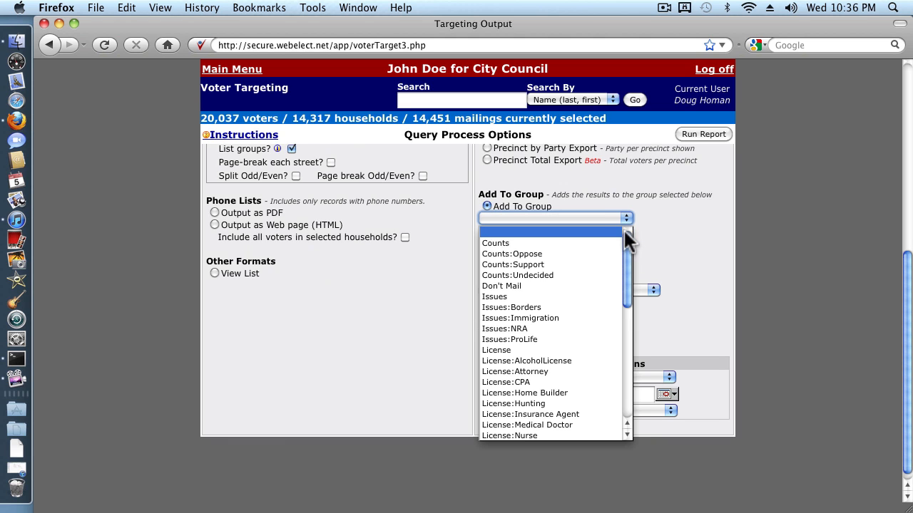
left_click_drag(624, 230, 609, 418)
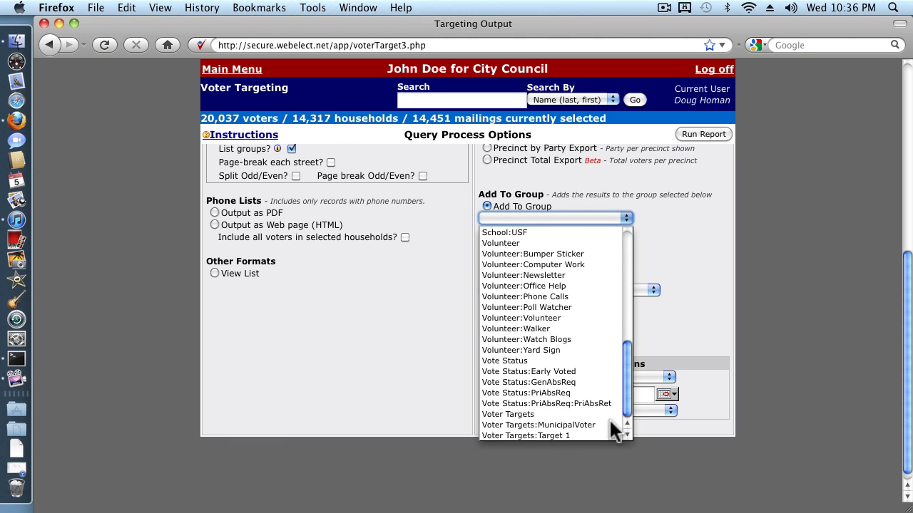
left_click(561, 424)
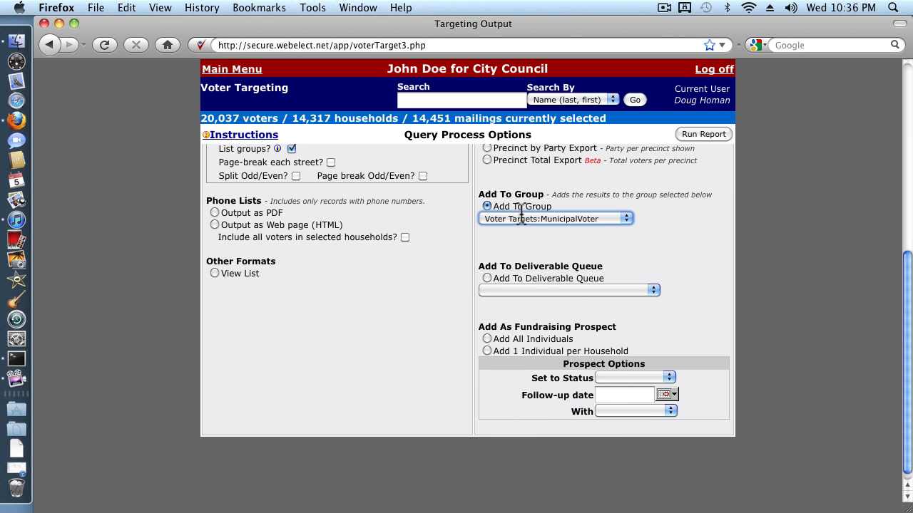
left_click(689, 133)
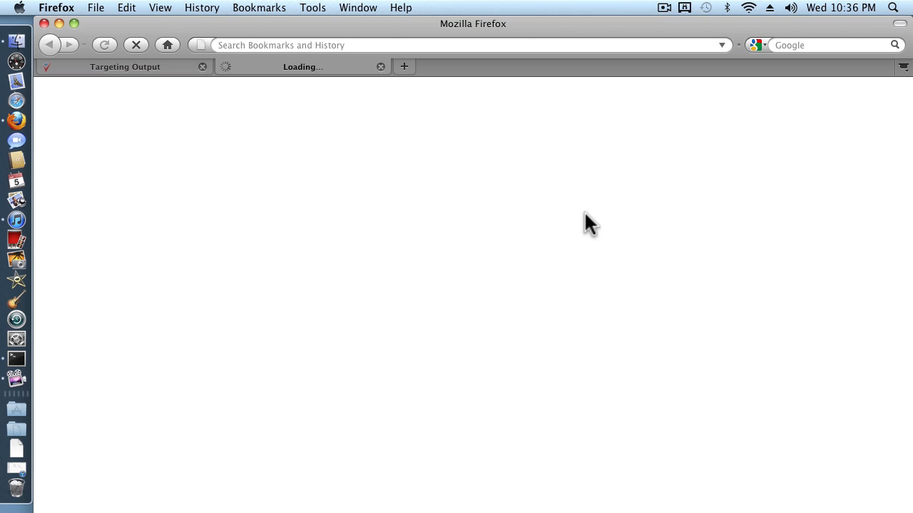
left_click(665, 9)
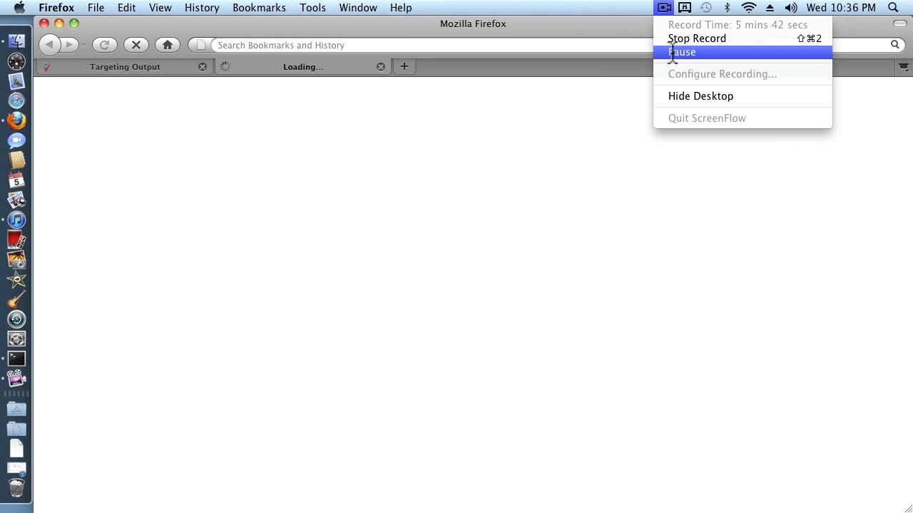
left_click(673, 52)
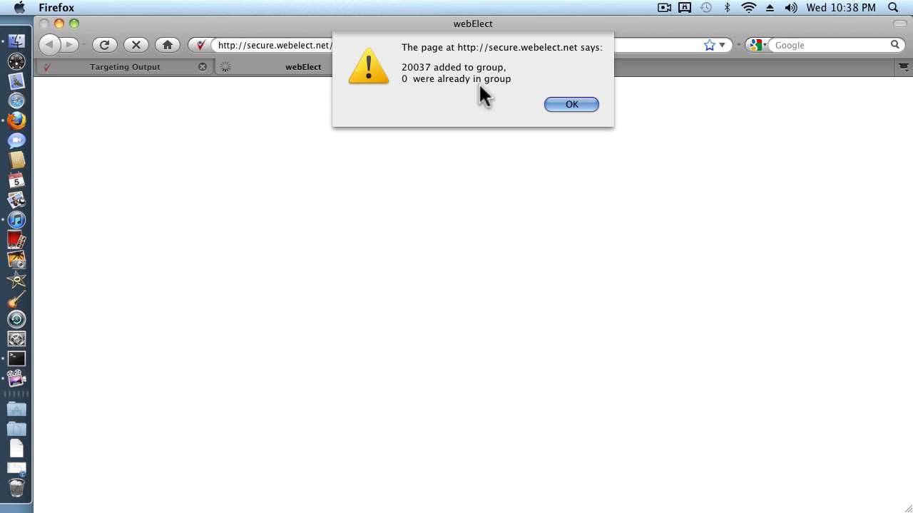
Step: Acknowledge the add-to-group notice and check the MunicipalVoter entry under Voter Targets in the Group Management list
left_click(567, 100)
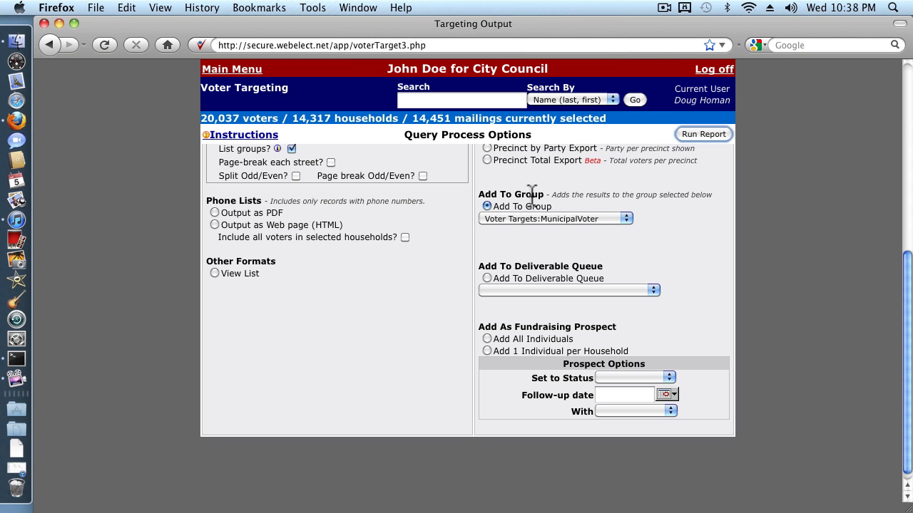
scroll(693, 325, "up", 1)
scroll(695, 319, "up", 7)
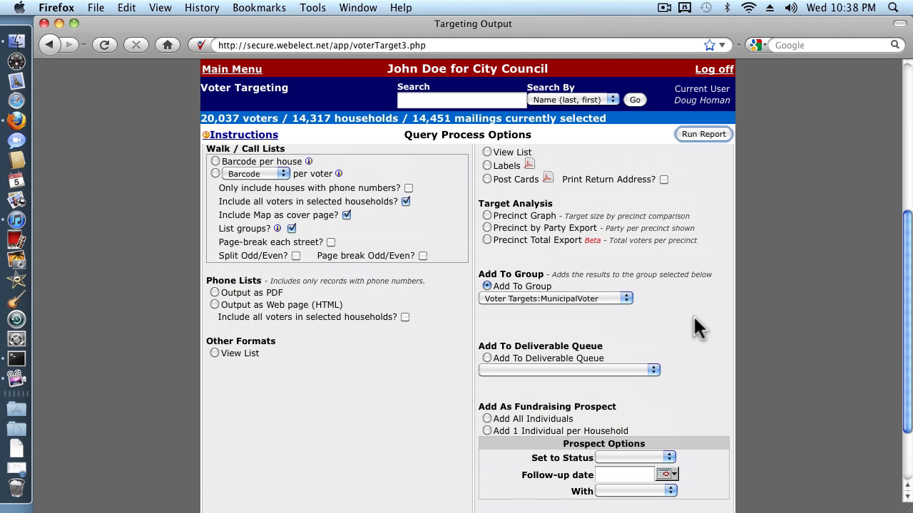
left_click(229, 70)
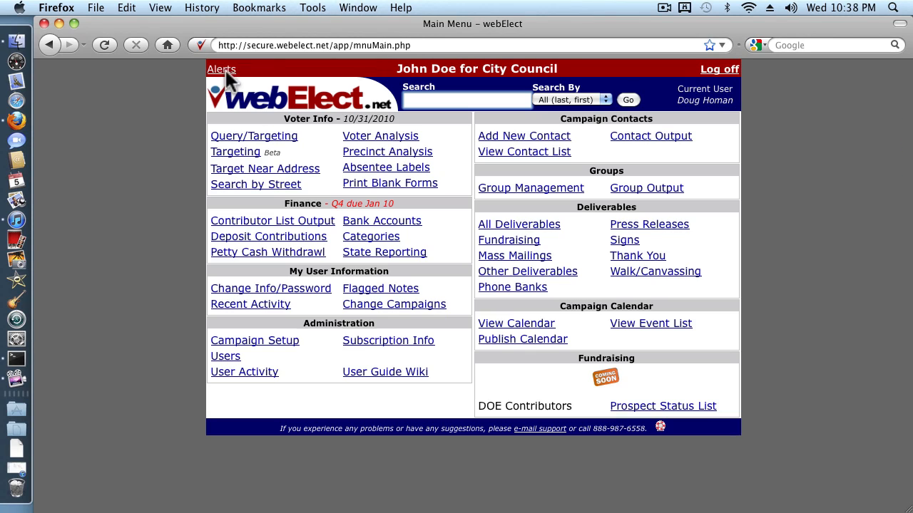
left_click(540, 187)
scroll(619, 360, "down", 3)
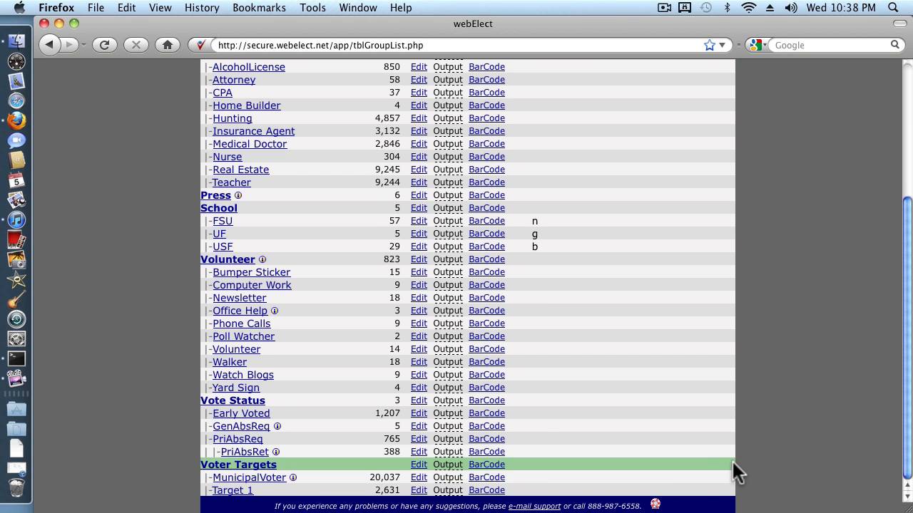
scroll(735, 471, "up", 3)
scroll(735, 470, "up", 3)
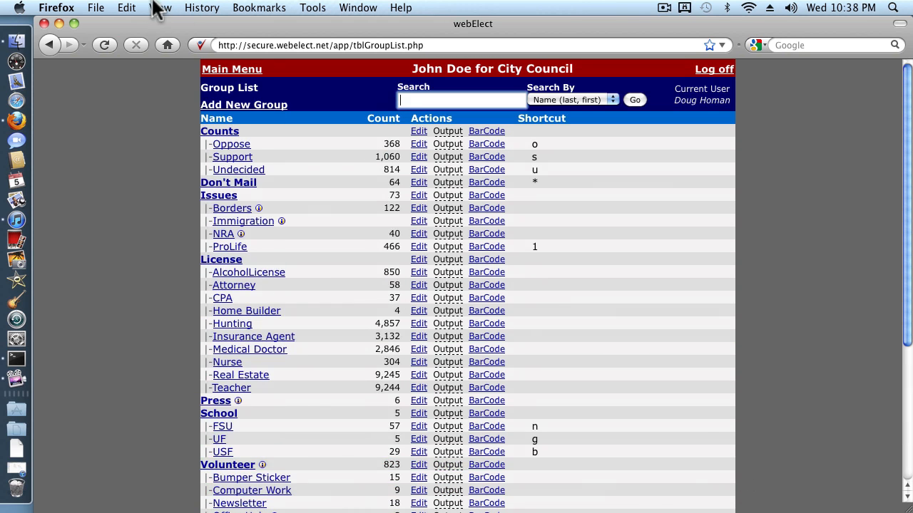
Step: Start a new Query/Targeting query limited to precinct HIL-101.0 and continue to the Group Criteria
left_click(232, 69)
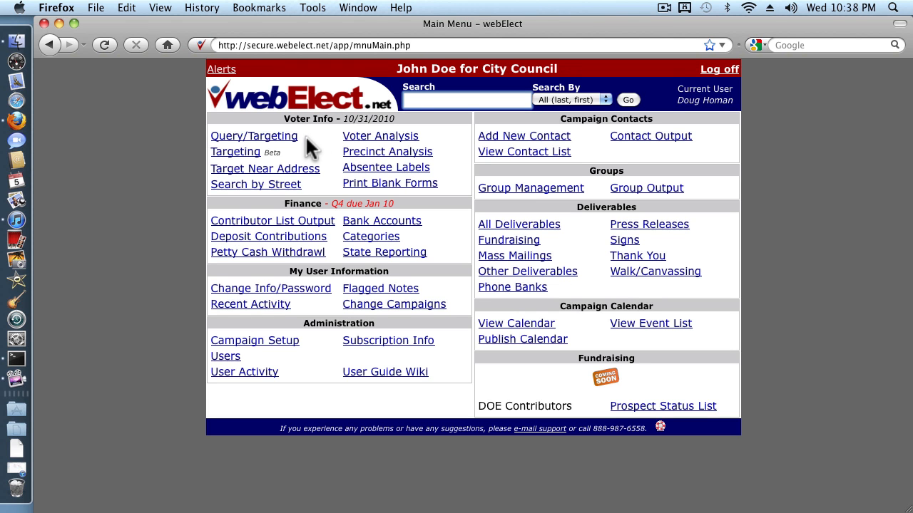
left_click(278, 142)
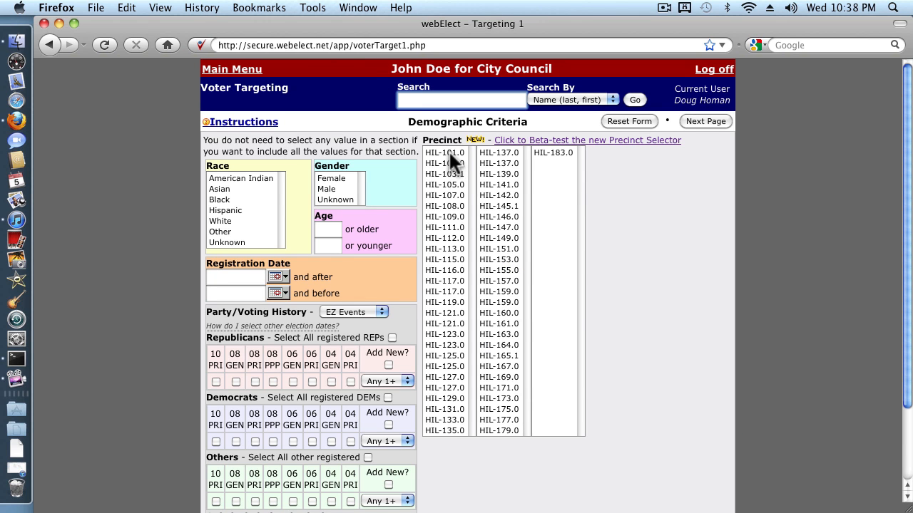
left_click(449, 152)
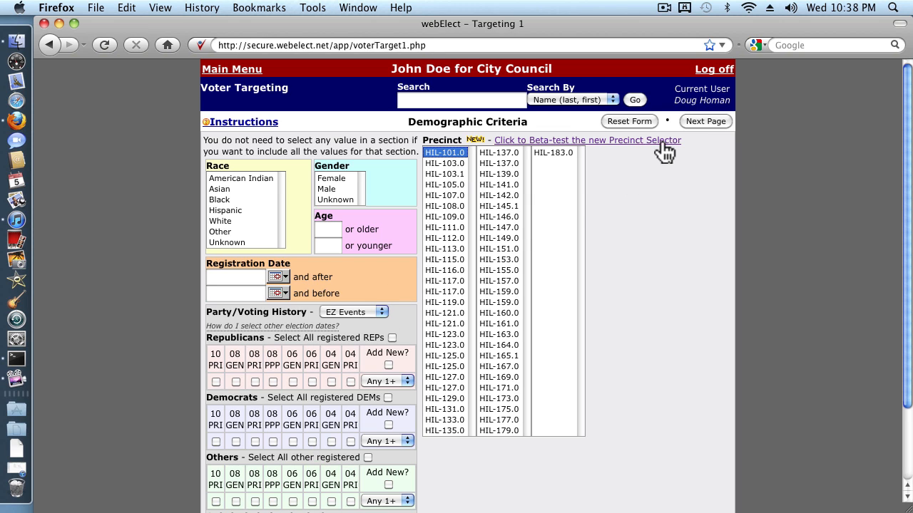
left_click(697, 118)
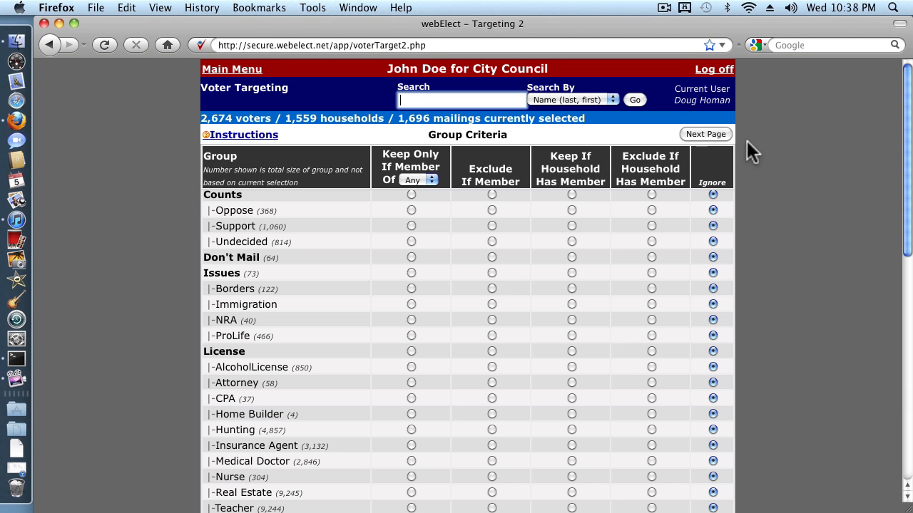
Step: Keep only voters who are members of the MunicipalVoter group under Voter Targets, and continue to the Query Process Options
left_click_drag(905, 146, 909, 403)
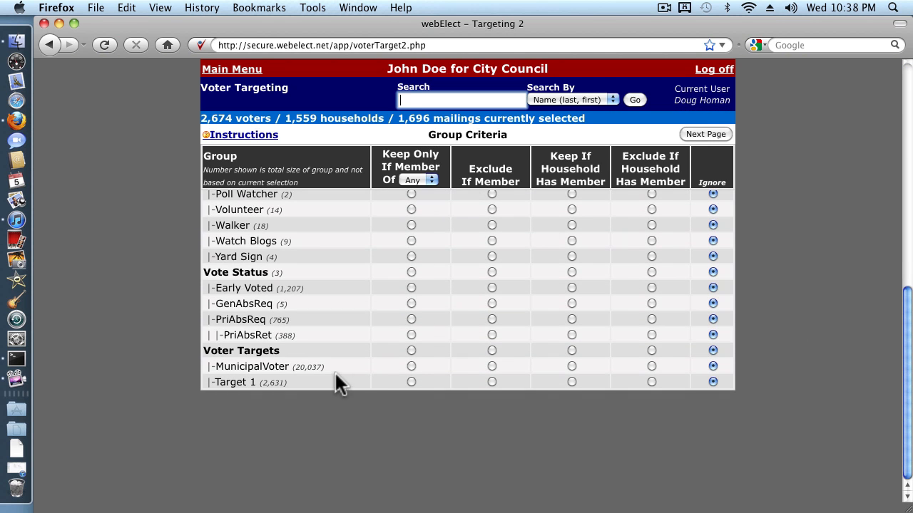
left_click(411, 366)
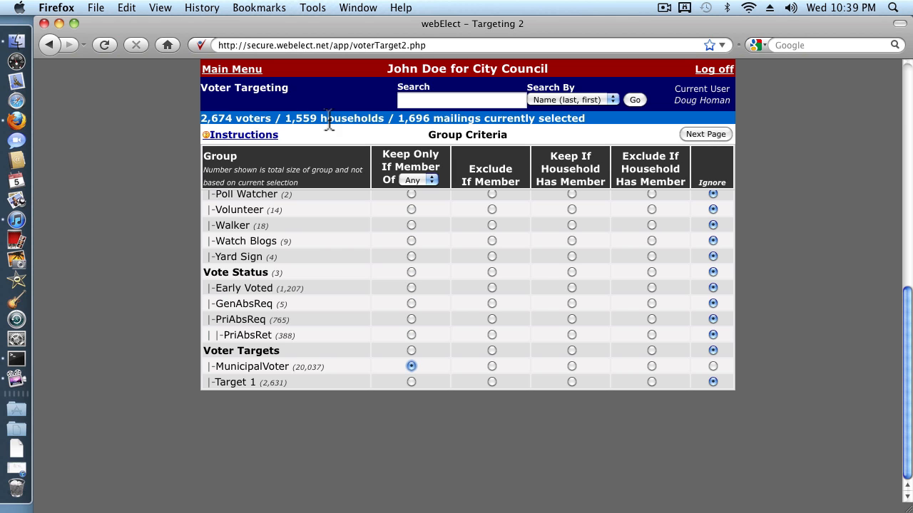
left_click(711, 133)
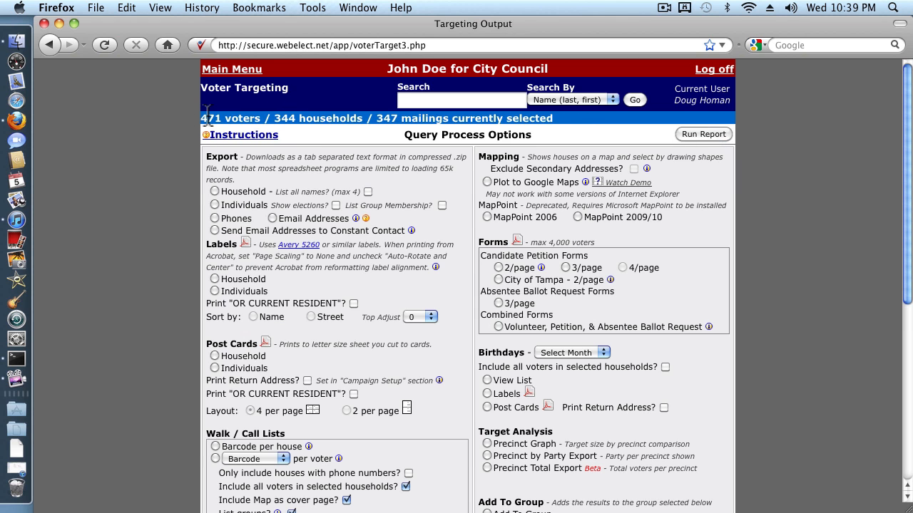